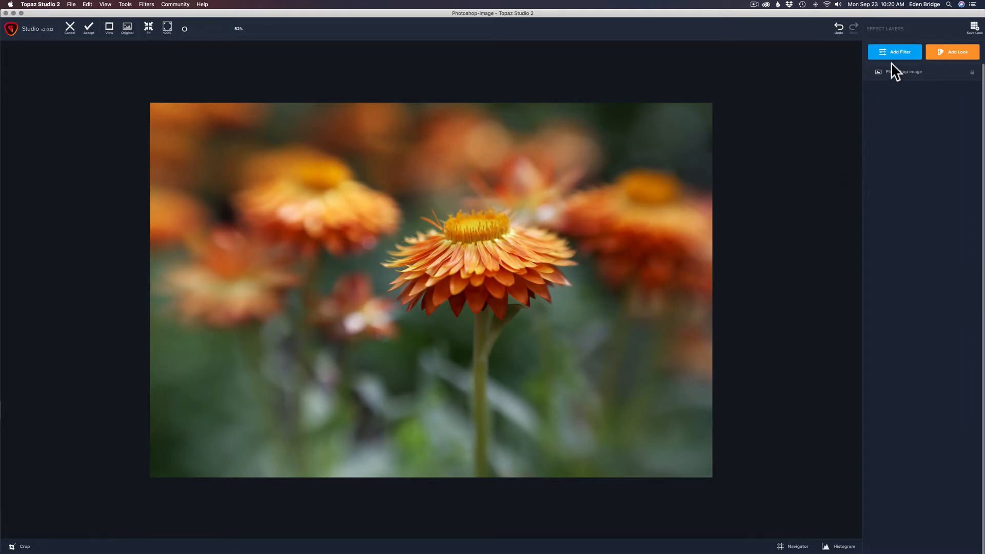
# Add a Motion Blurs filter and centre its zoom blur on the yellow middle of the main flower.
pyautogui.click(903, 55)
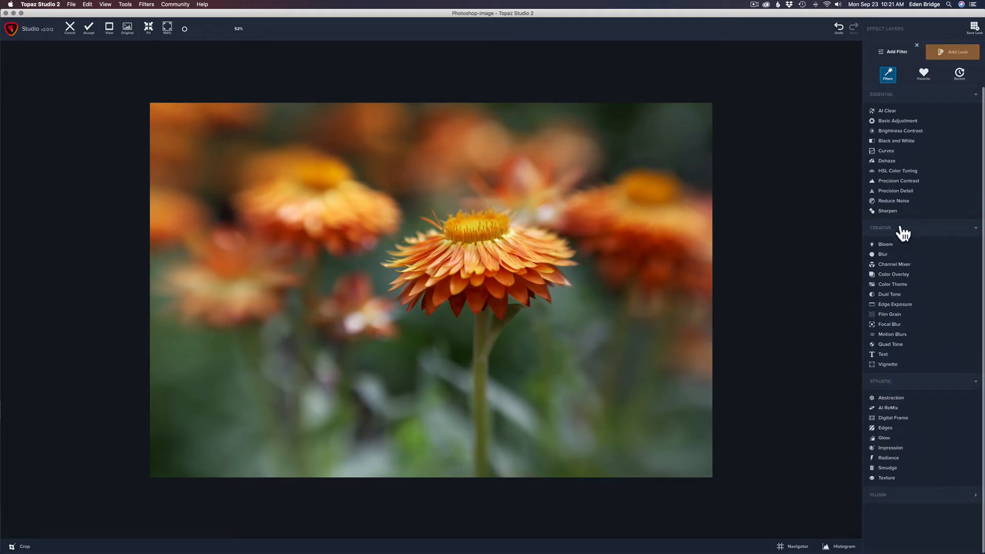
pyautogui.click(893, 335)
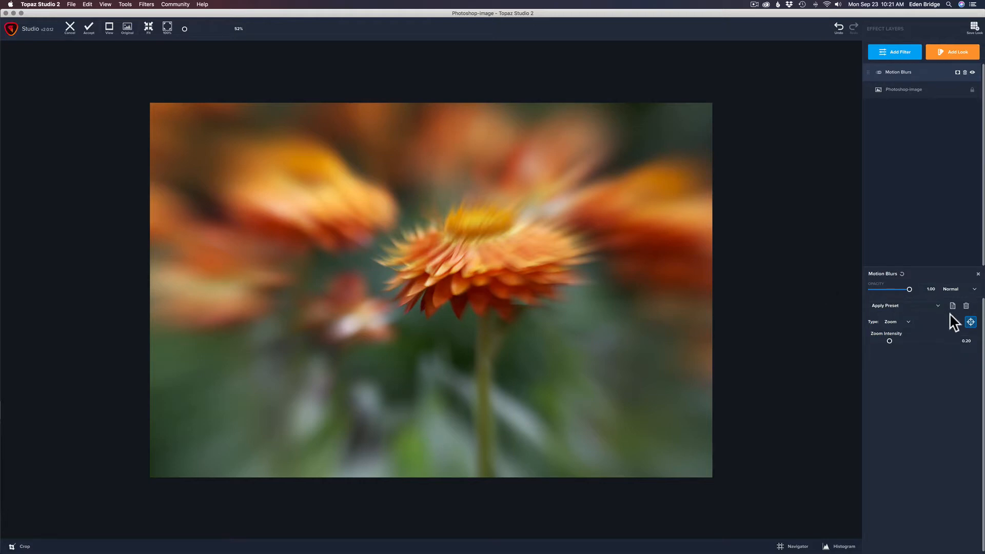
pyautogui.click(482, 236)
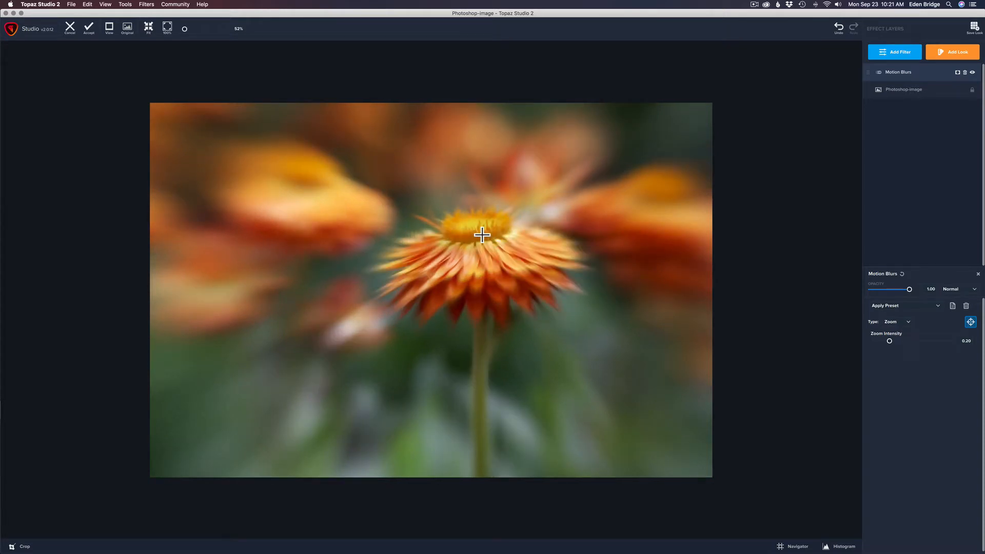
pyautogui.click(298, 174)
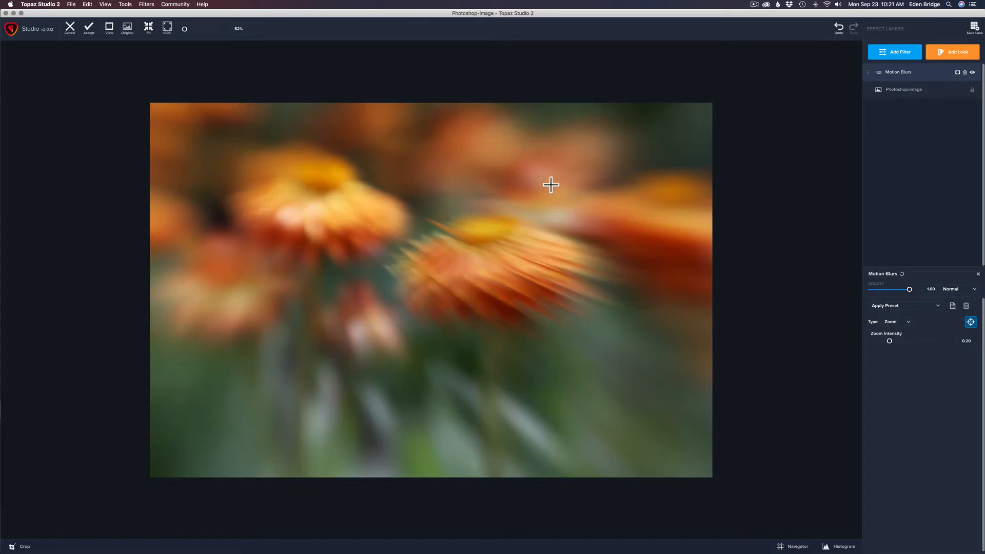
pyautogui.click(638, 165)
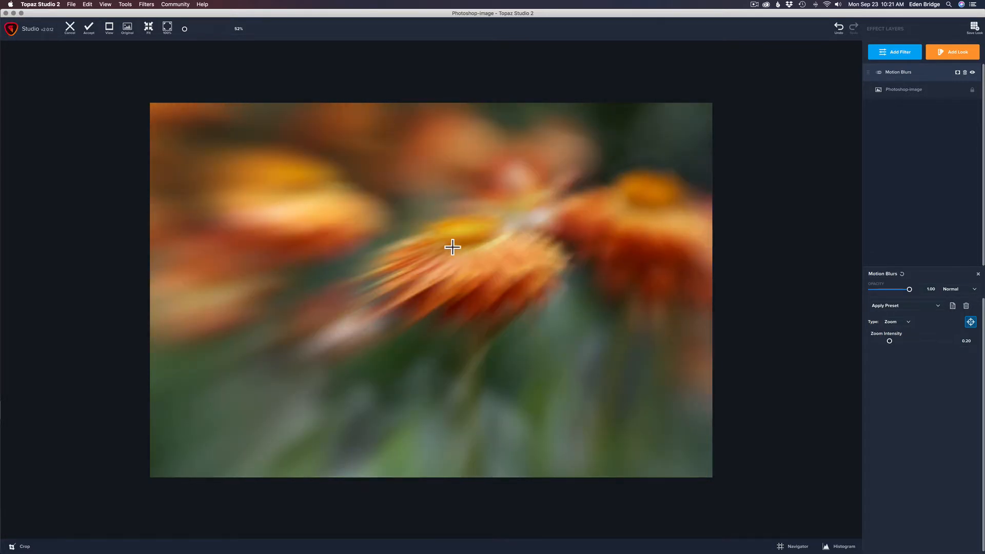
pyautogui.click(475, 239)
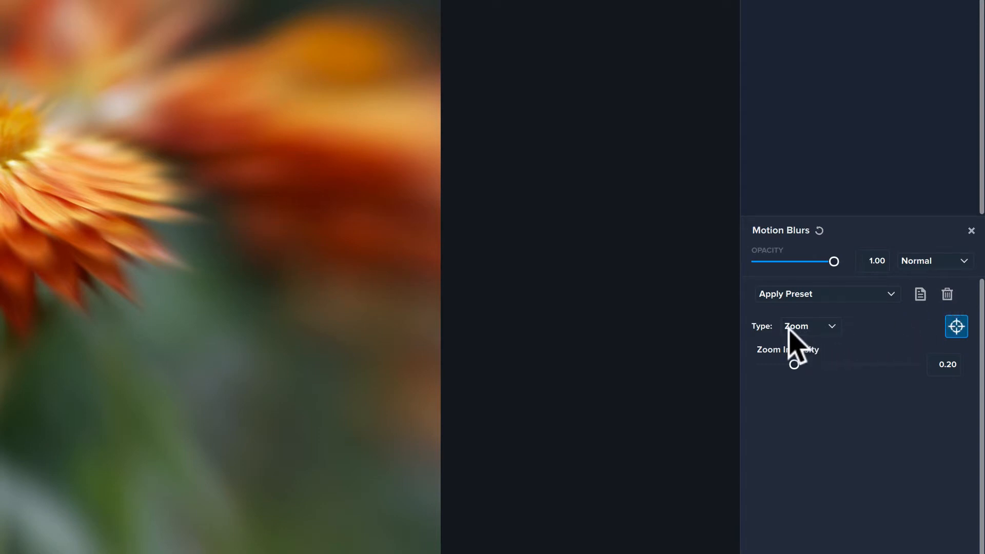
# Keep the Zoom blur type and raise the zoom intensity to 0.71.
pyautogui.click(832, 326)
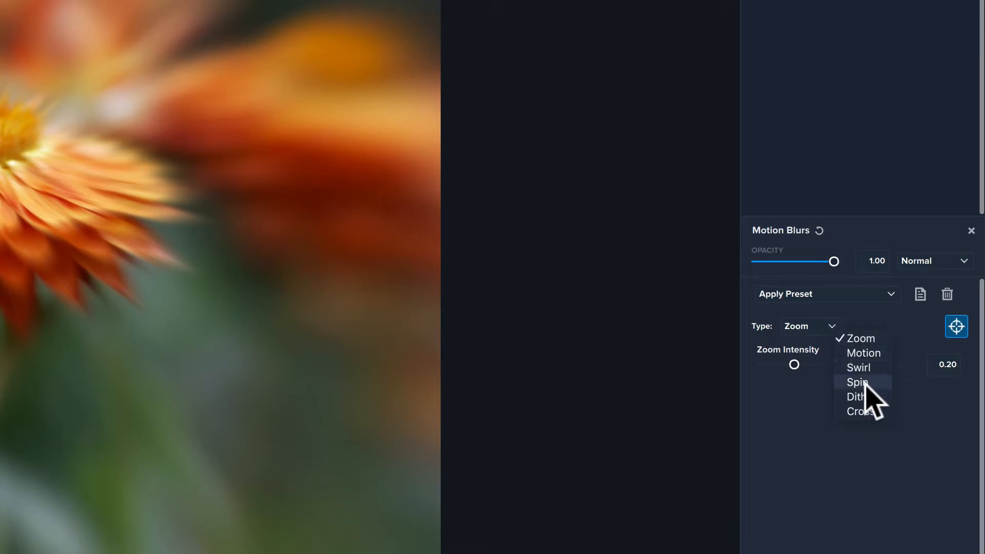
pyautogui.click(907, 335)
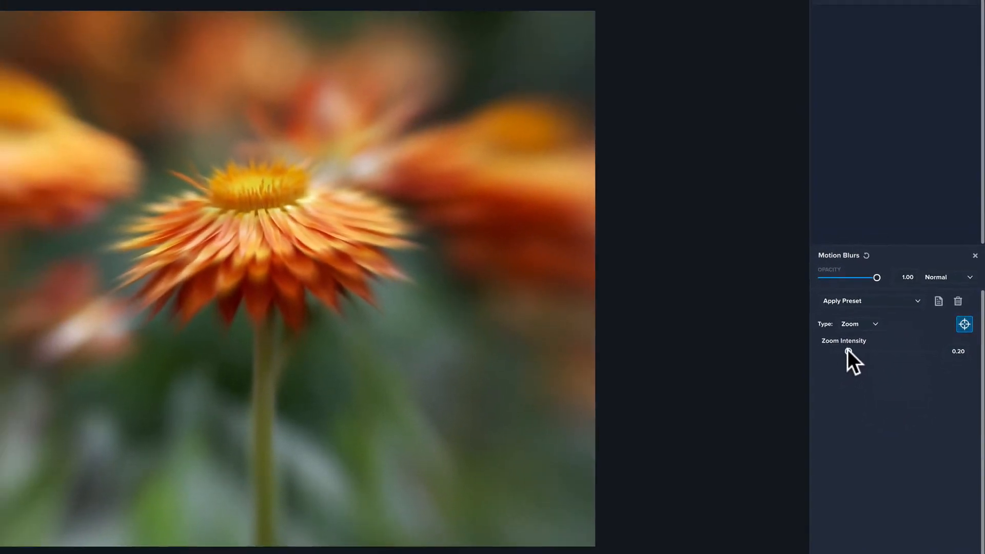
pyautogui.moveTo(794, 364); pyautogui.dragTo(792, 362)
pyautogui.moveTo(872, 344); pyautogui.dragTo(918, 339)
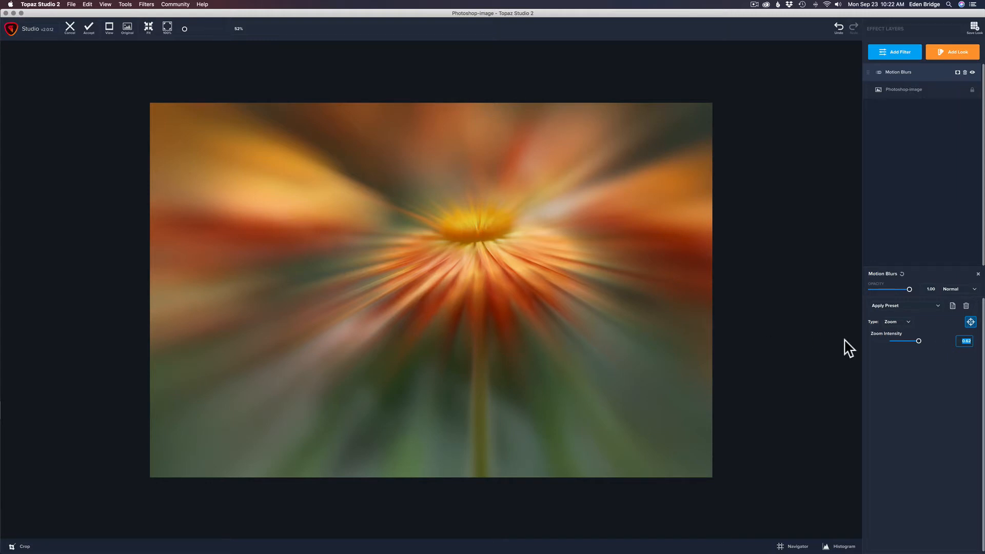
pyautogui.moveTo(918, 339)
pyautogui.mouseDown()
pyautogui.moveTo(932, 339)
pyautogui.moveTo(925, 337)
pyautogui.mouseUp()
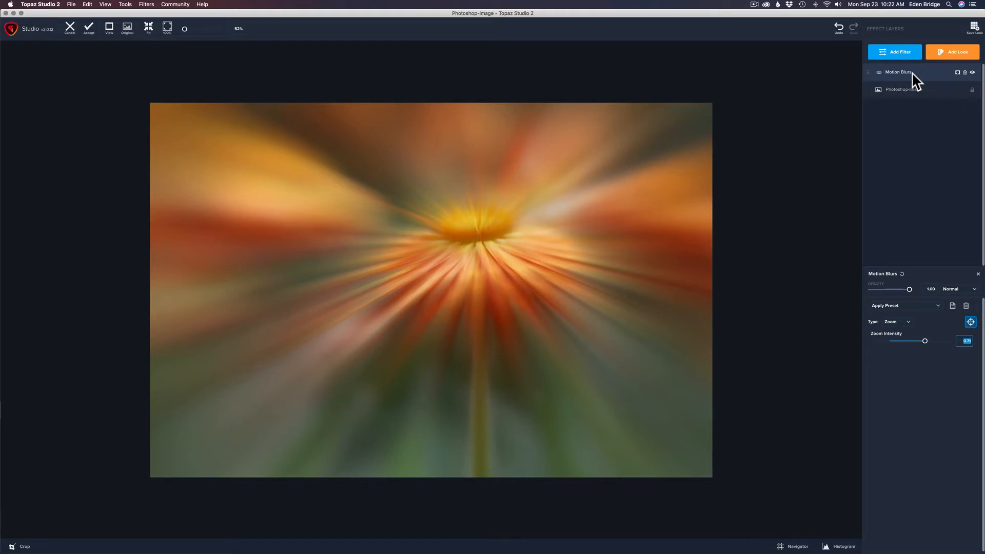
# Mask the blur off the main flower with a spot selection centred on it, with Edge Aware at 0.12.
pyautogui.click(957, 73)
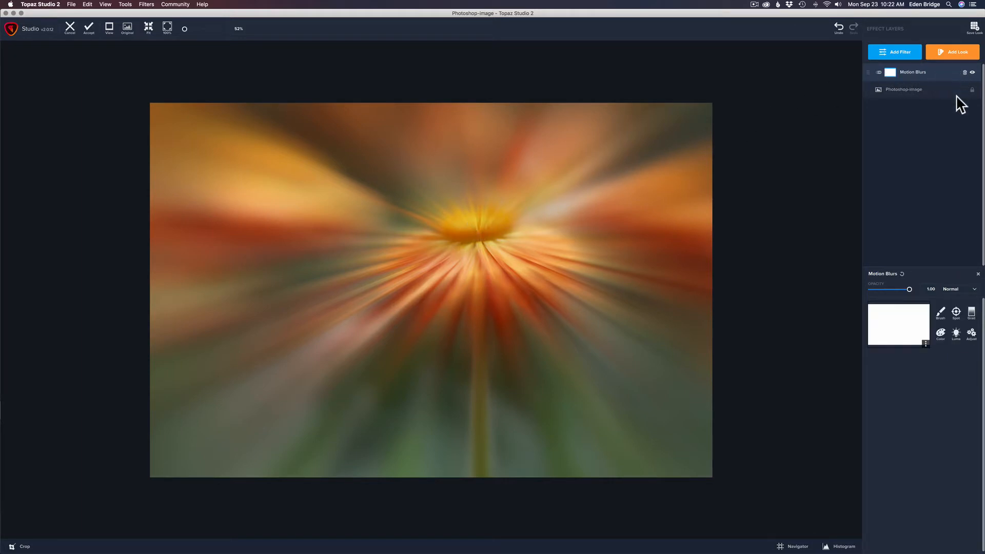
pyautogui.click(957, 314)
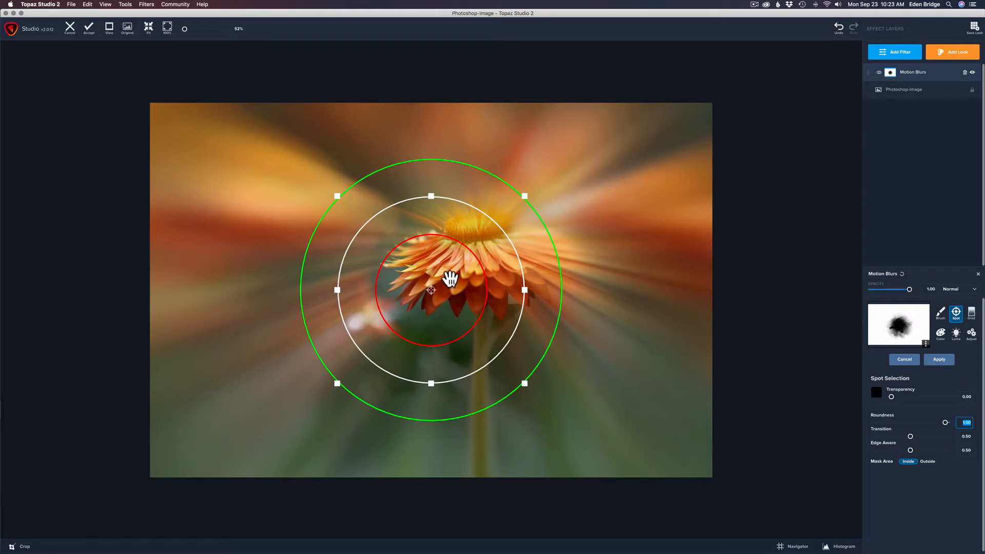
pyautogui.moveTo(430, 287); pyautogui.dragTo(478, 252)
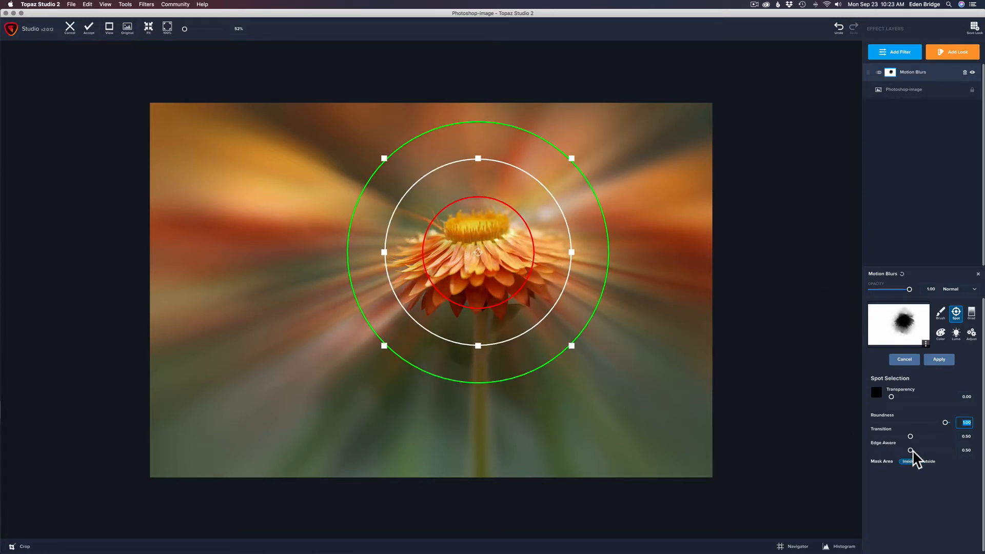
pyautogui.moveTo(910, 450); pyautogui.dragTo(882, 442)
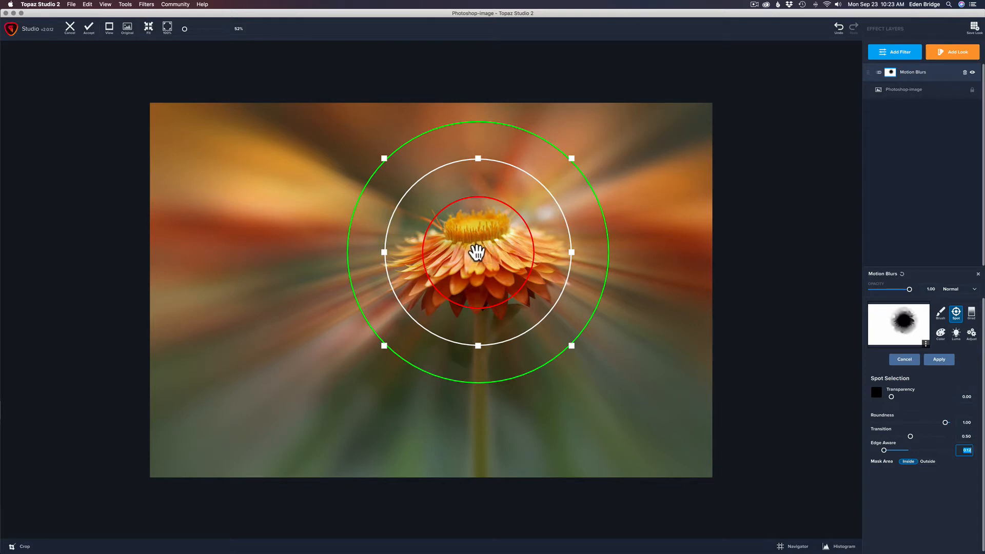
pyautogui.moveTo(477, 253); pyautogui.dragTo(476, 257)
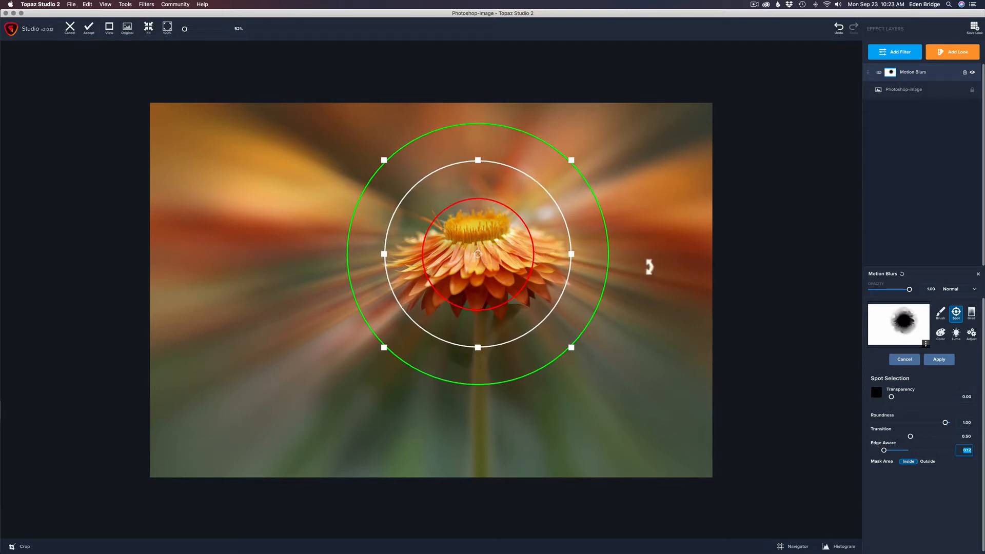
pyautogui.click(942, 359)
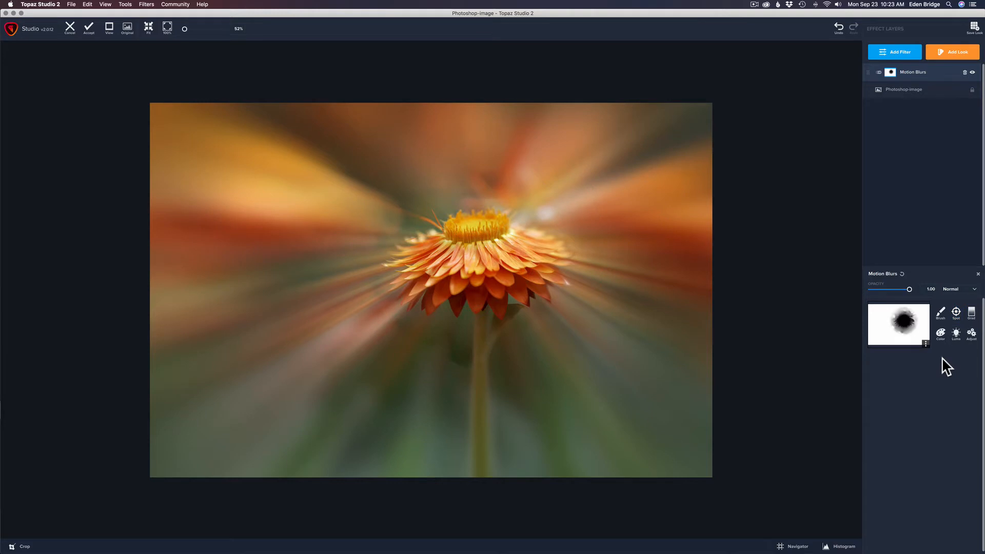
# Increase the mask's density so some zoom blur returns over the flower, and hide that Motion Blurs layer.
pyautogui.click(971, 333)
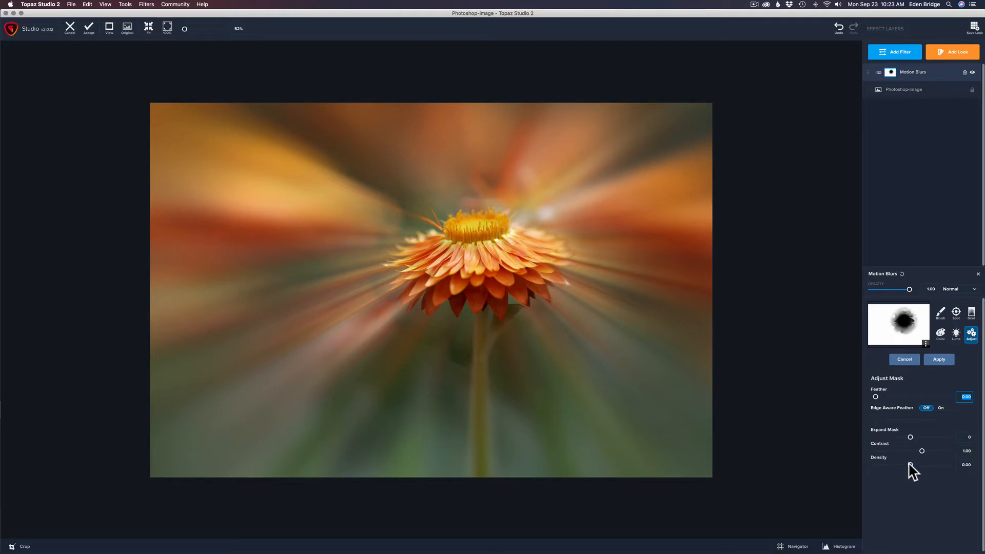
pyautogui.moveTo(910, 465); pyautogui.dragTo(919, 465)
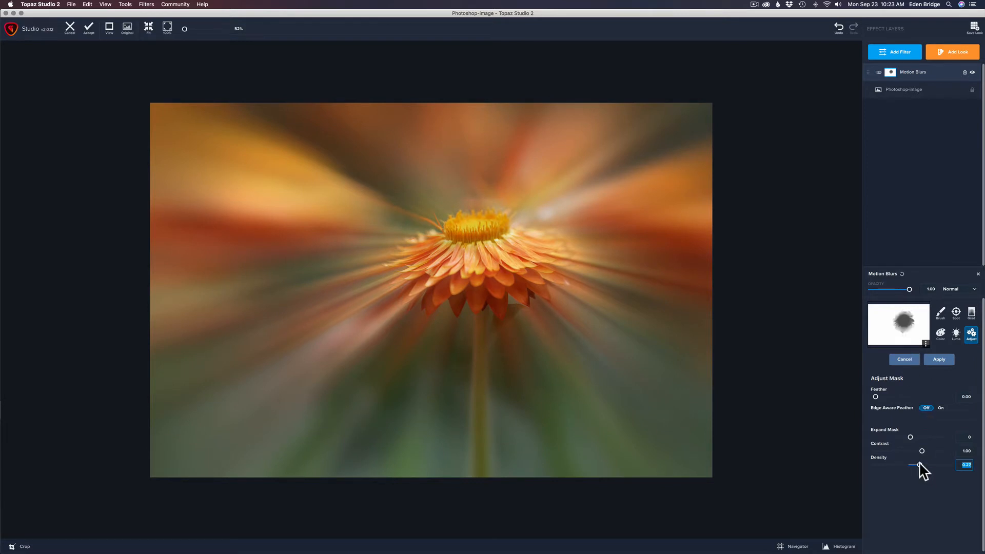
pyautogui.moveTo(919, 461); pyautogui.dragTo(923, 463)
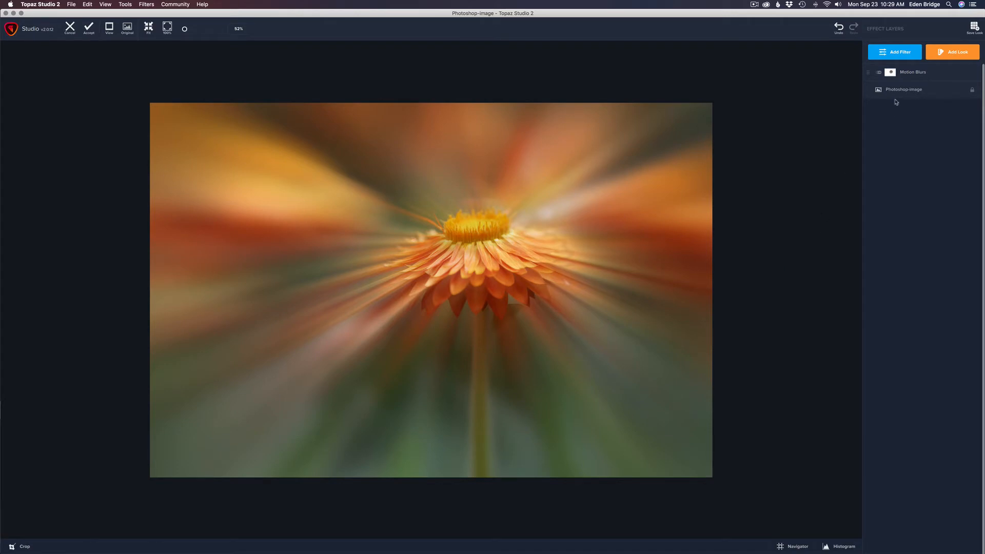
pyautogui.moveTo(932, 71)
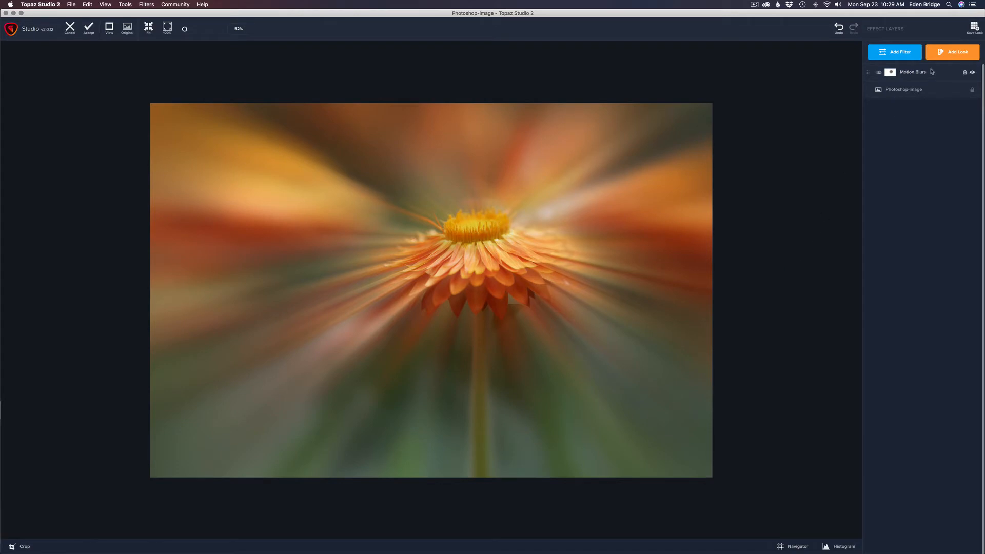
pyautogui.click(972, 73)
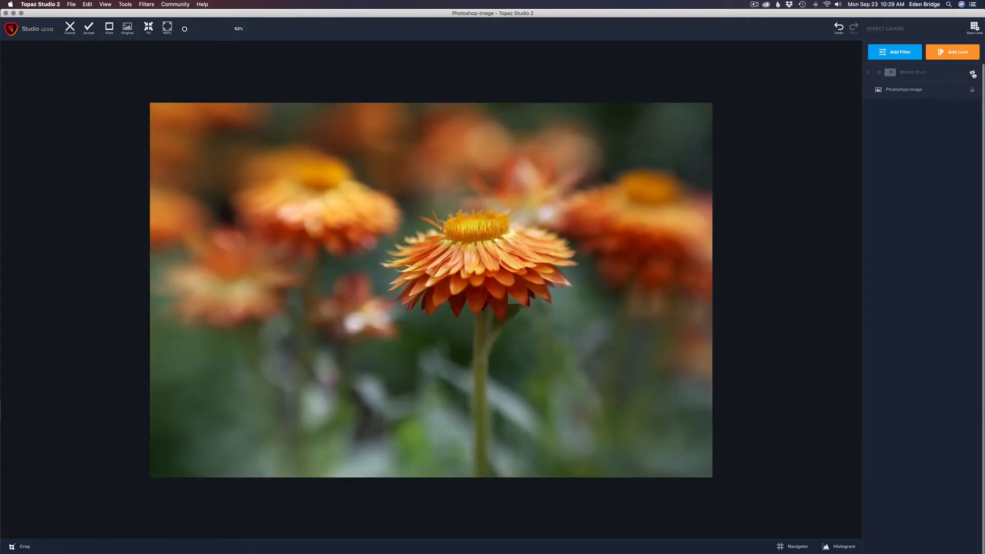
# Add a second Motion Blurs filter of type Motion and stretch its blur into a long diagonal toward the photo's upper left.
pyautogui.click(899, 53)
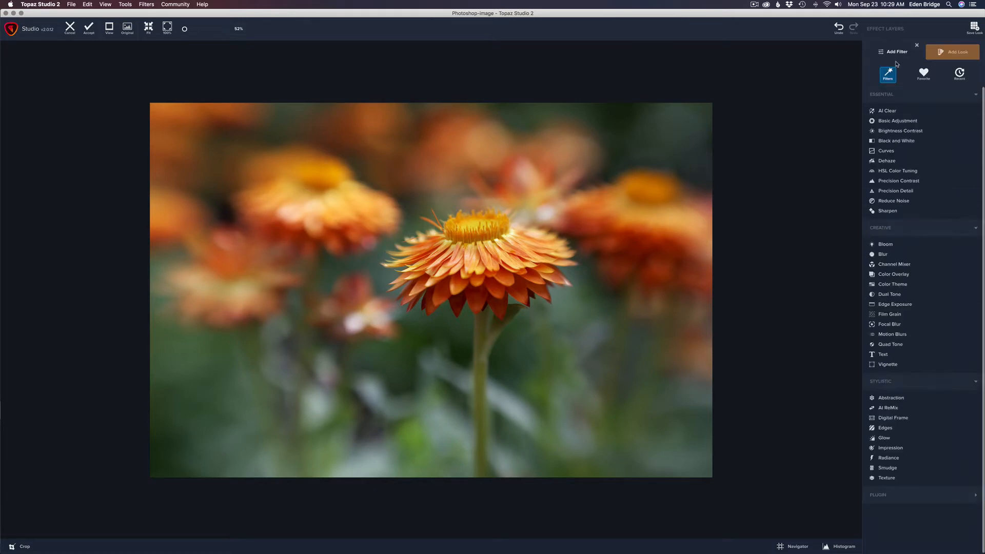
pyautogui.click(892, 335)
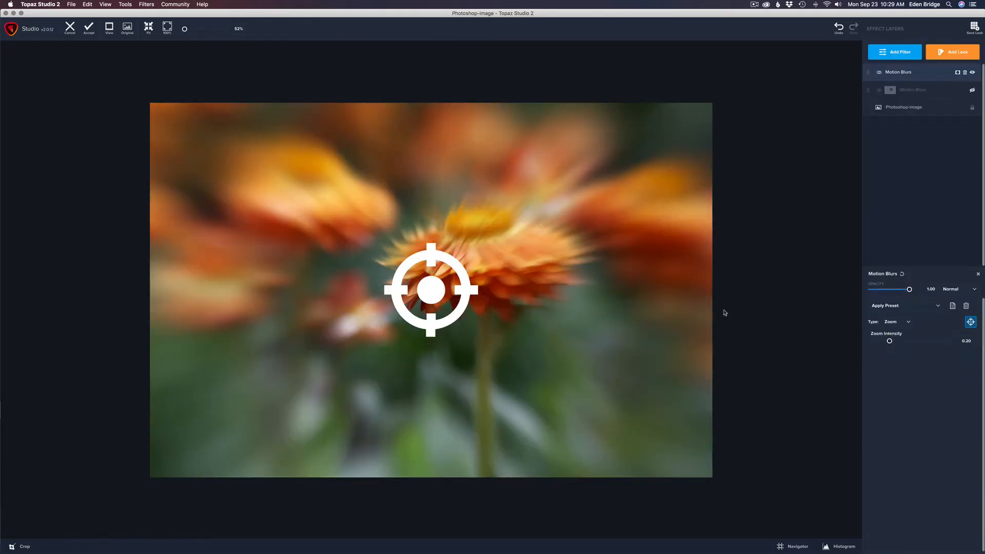
pyautogui.click(910, 324)
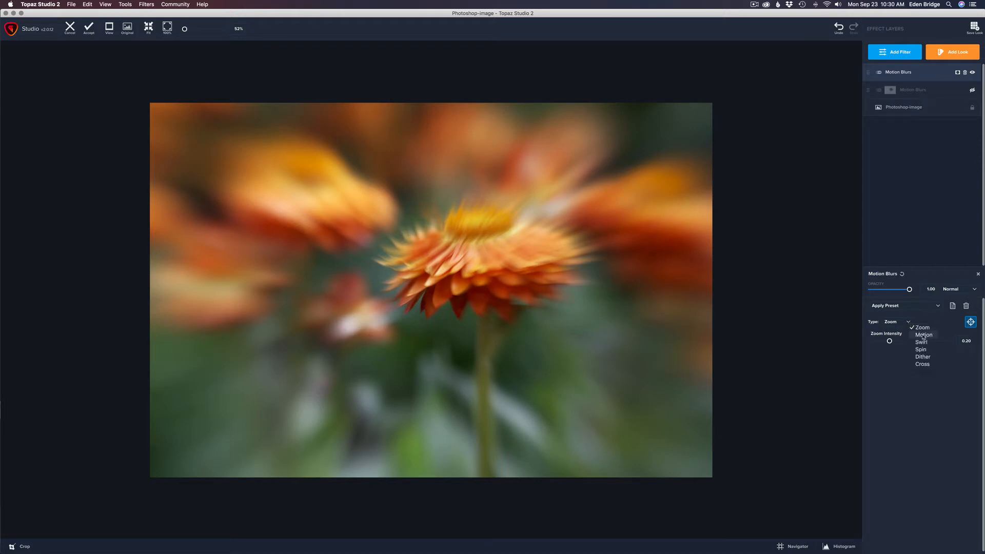
pyautogui.click(923, 337)
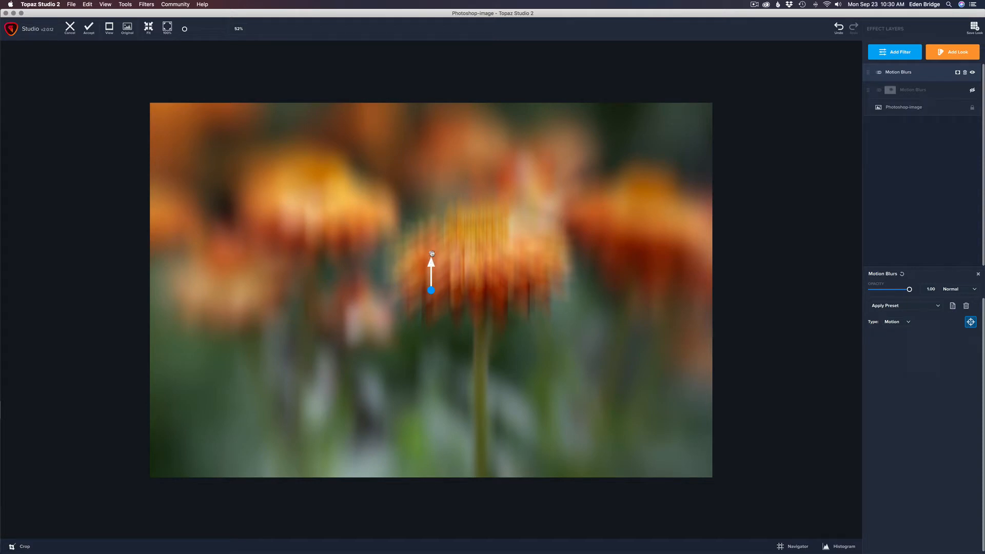
pyautogui.moveTo(432, 254)
pyautogui.mouseDown()
pyautogui.moveTo(432, 146)
pyautogui.moveTo(495, 176)
pyautogui.moveTo(574, 242)
pyautogui.moveTo(555, 355)
pyautogui.moveTo(532, 375)
pyautogui.moveTo(474, 388)
pyautogui.moveTo(400, 372)
pyautogui.moveTo(398, 361)
pyautogui.moveTo(409, 374)
pyautogui.moveTo(451, 354)
pyautogui.moveTo(478, 326)
pyautogui.moveTo(501, 244)
pyautogui.moveTo(499, 225)
pyautogui.moveTo(448, 215)
pyautogui.moveTo(432, 245)
pyautogui.moveTo(430, 210)
pyautogui.moveTo(431, 219)
pyautogui.moveTo(399, 218)
pyautogui.moveTo(430, 224)
pyautogui.mouseUp()
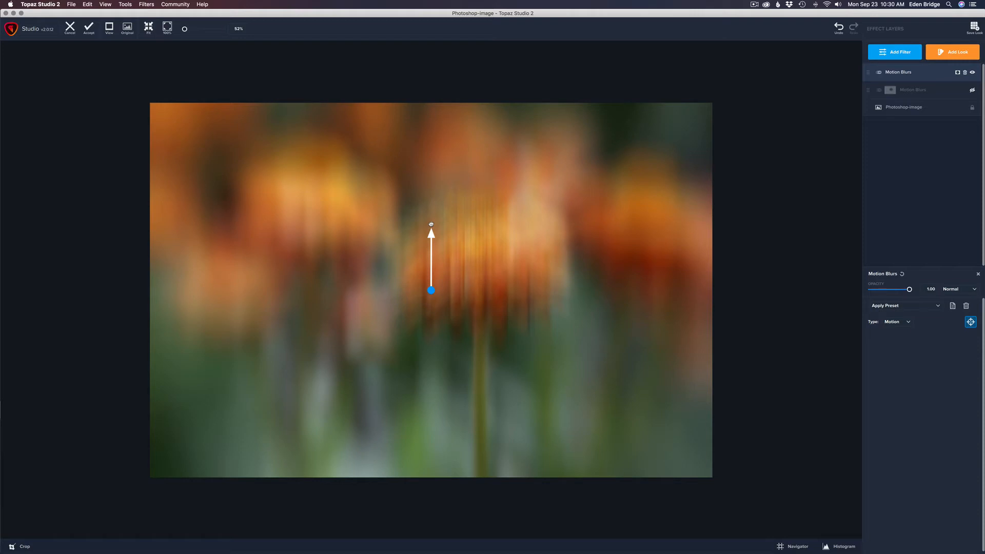
pyautogui.moveTo(431, 224)
pyautogui.mouseDown()
pyautogui.moveTo(385, 216)
pyautogui.moveTo(343, 163)
pyautogui.moveTo(371, 208)
pyautogui.moveTo(357, 190)
pyautogui.mouseUp()
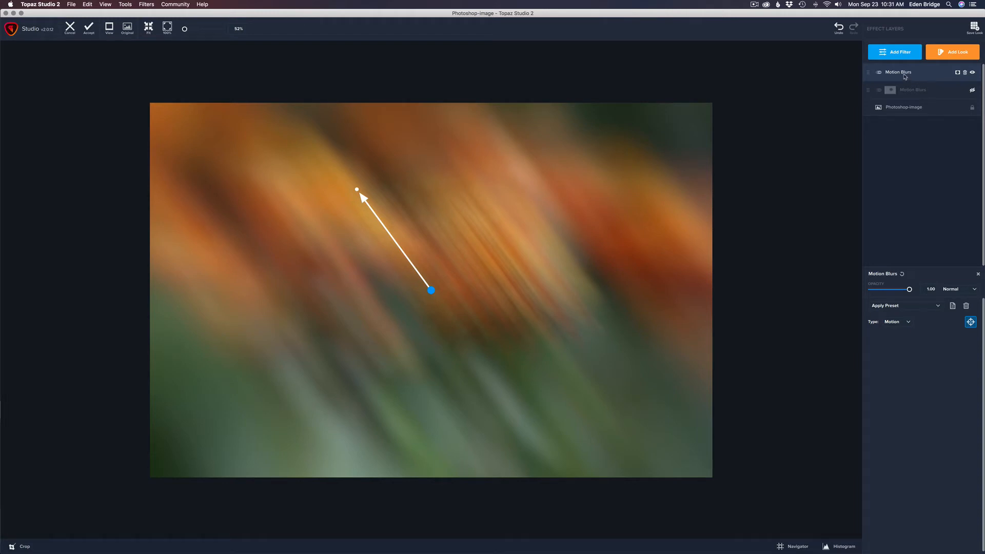
# Mask the diagonal motion blur off the main flower with a spot selection centred on its bloom.
pyautogui.click(957, 73)
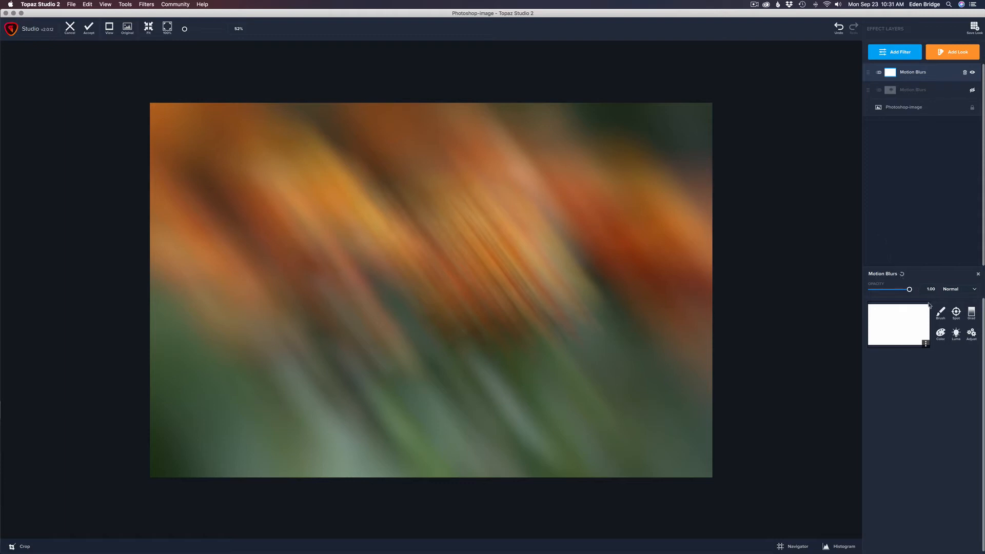
pyautogui.click(955, 313)
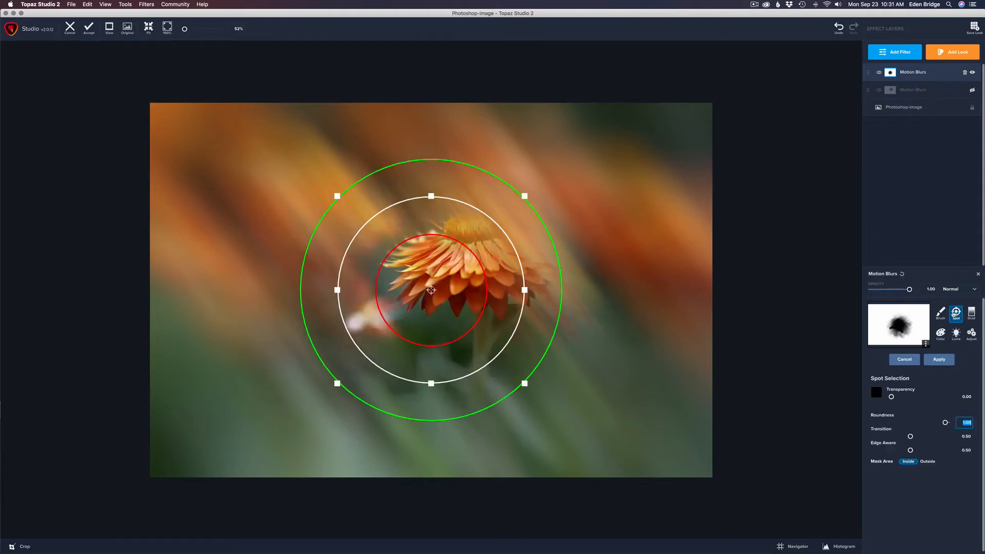
pyautogui.moveTo(431, 290); pyautogui.dragTo(478, 261)
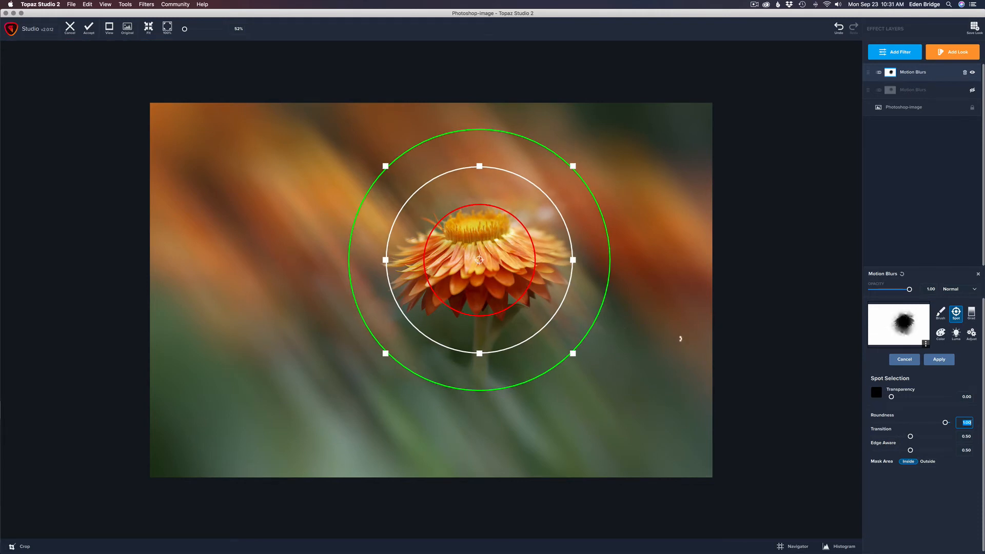
pyautogui.click(949, 361)
# Increase the density of the motion blur layer's mask slightly to bring some blur back over the flower.
pyautogui.click(970, 333)
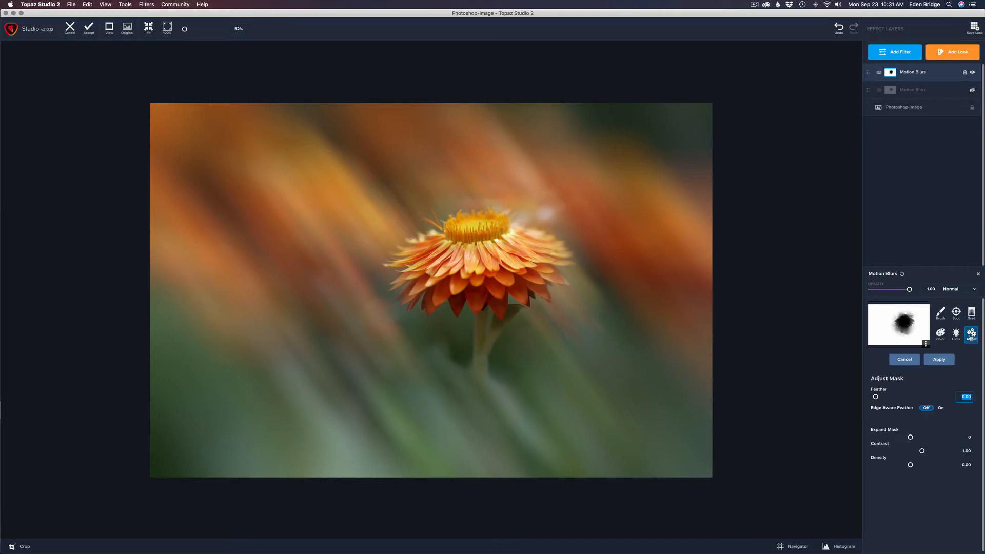
pyautogui.moveTo(911, 466)
pyautogui.mouseDown()
pyautogui.moveTo(941, 467)
pyautogui.moveTo(917, 467)
pyautogui.mouseUp()
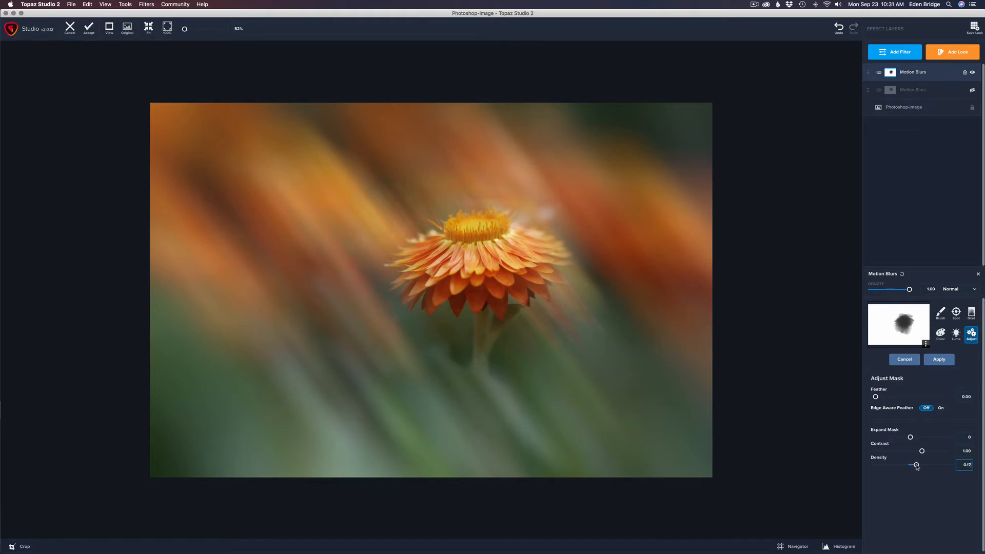
pyautogui.moveTo(916, 466); pyautogui.dragTo(918, 466)
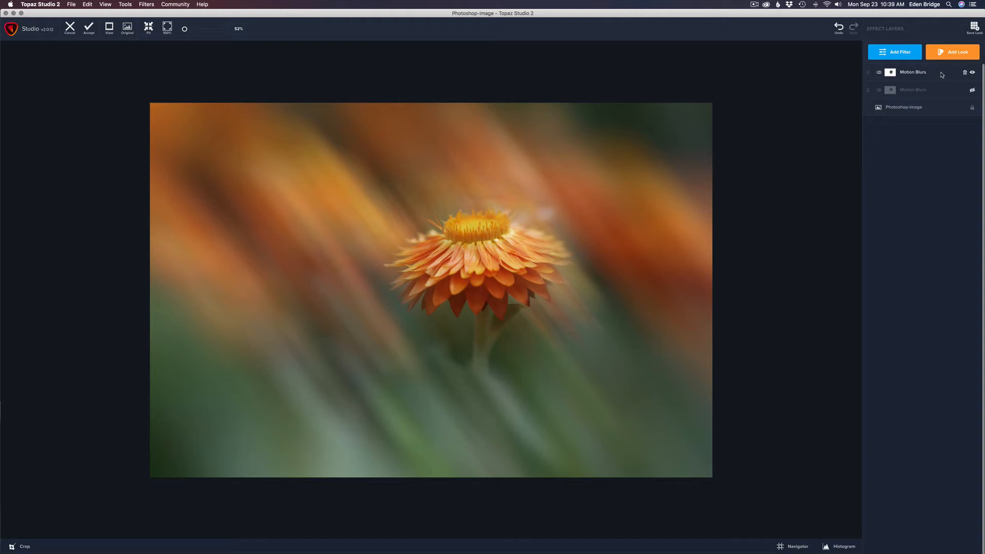
# Hide the diagonal motion blur layer and add a third Motion Blurs filter of type Swirl.
pyautogui.click(973, 73)
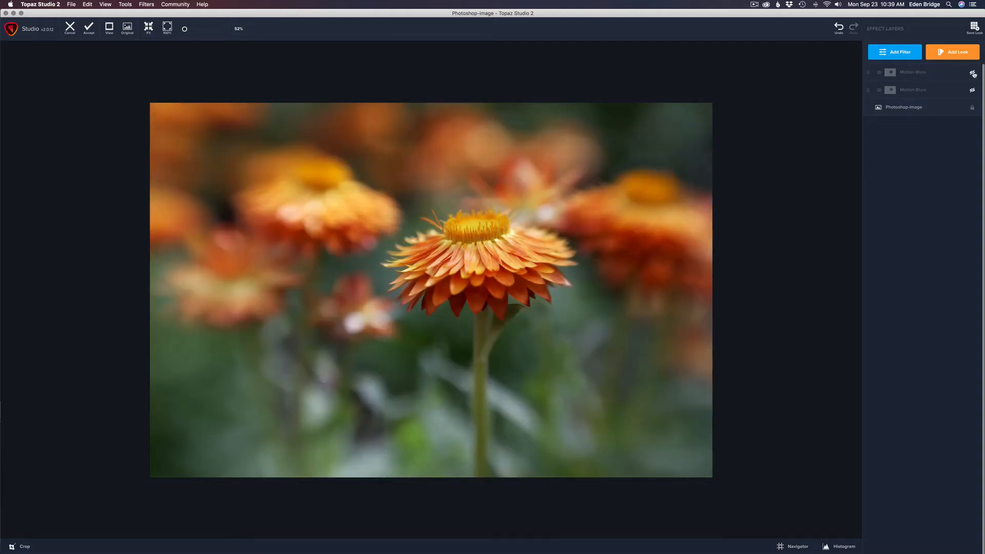
pyautogui.click(901, 53)
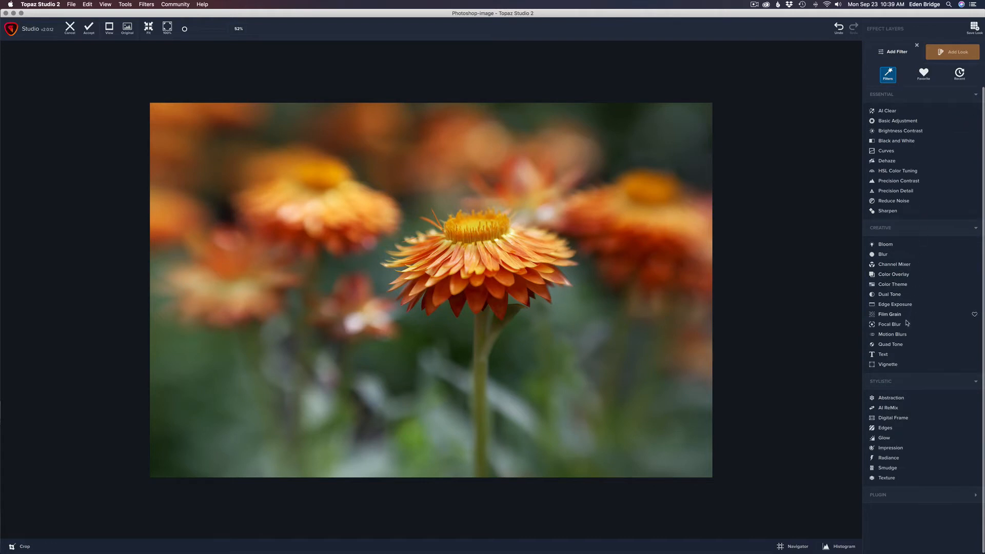
pyautogui.click(892, 334)
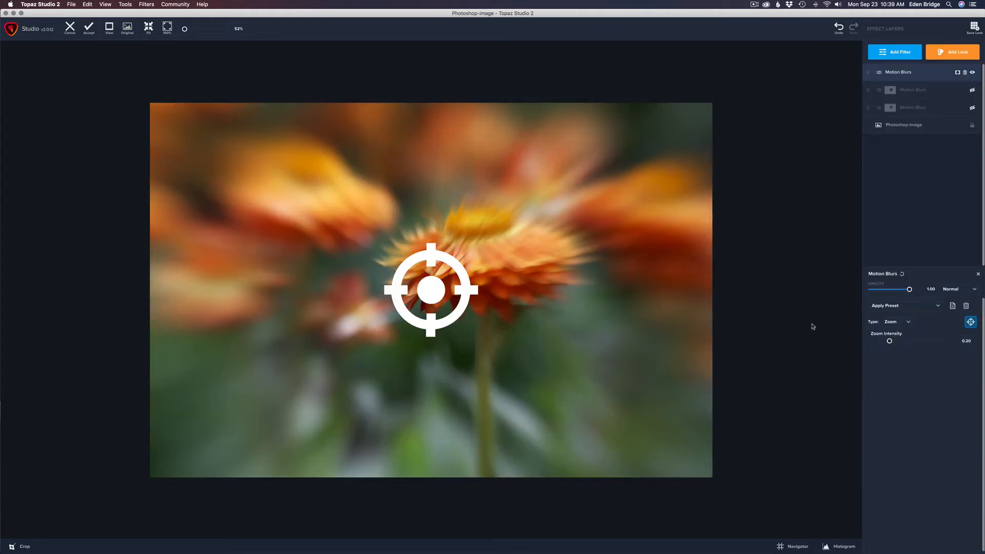
pyautogui.click(908, 322)
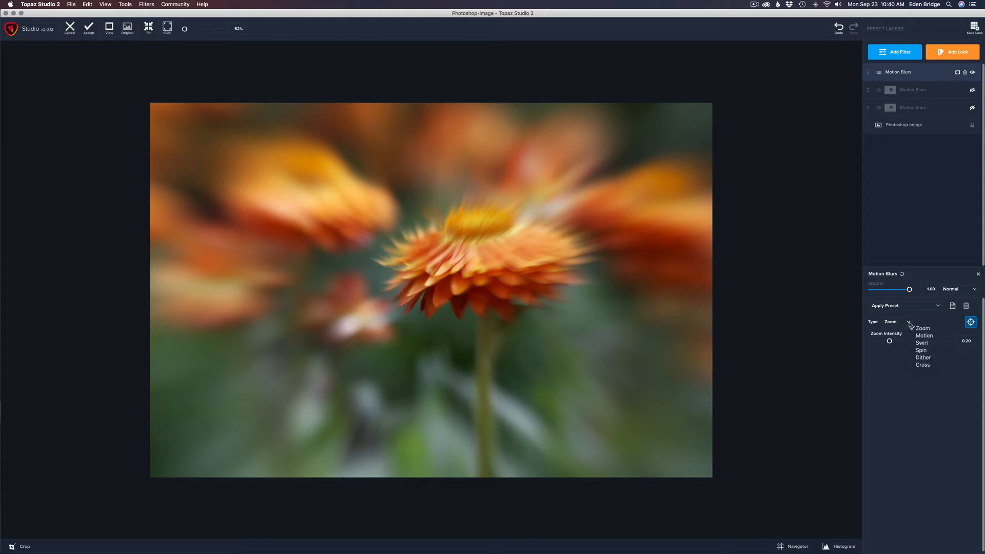
pyautogui.click(921, 344)
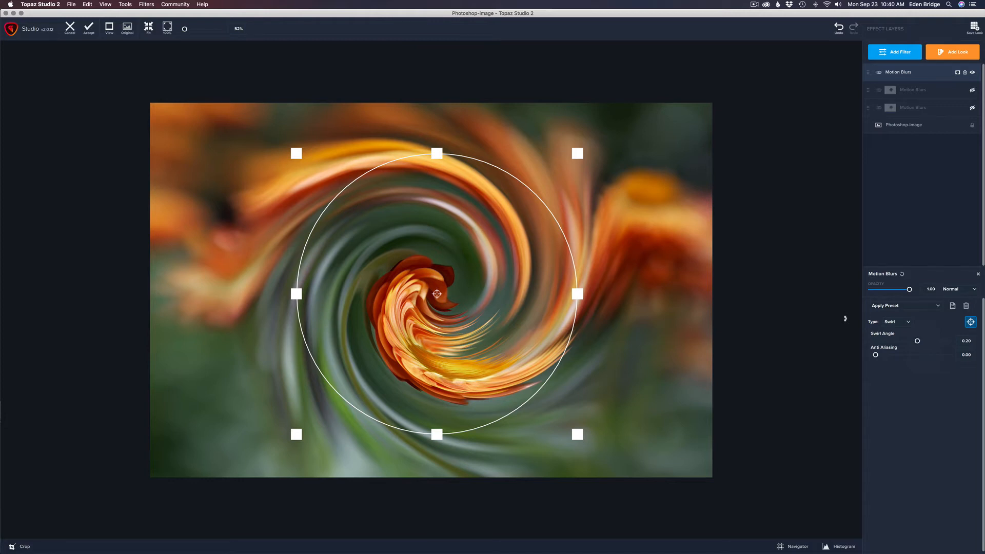
# Apply the Swirl 0.00 preset to the new filter and centre its swirl circle on the main flower's bloom.
pyautogui.click(938, 306)
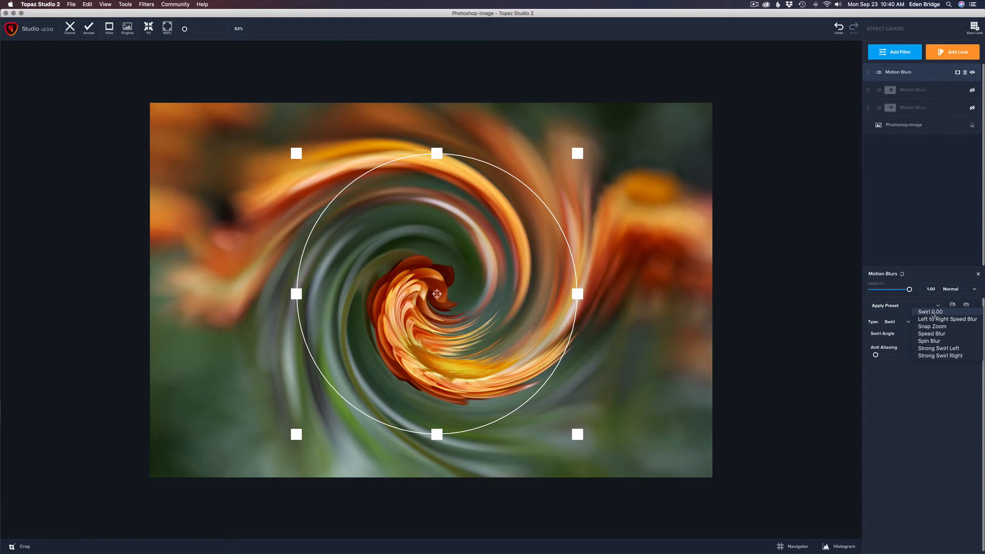
pyautogui.click(933, 314)
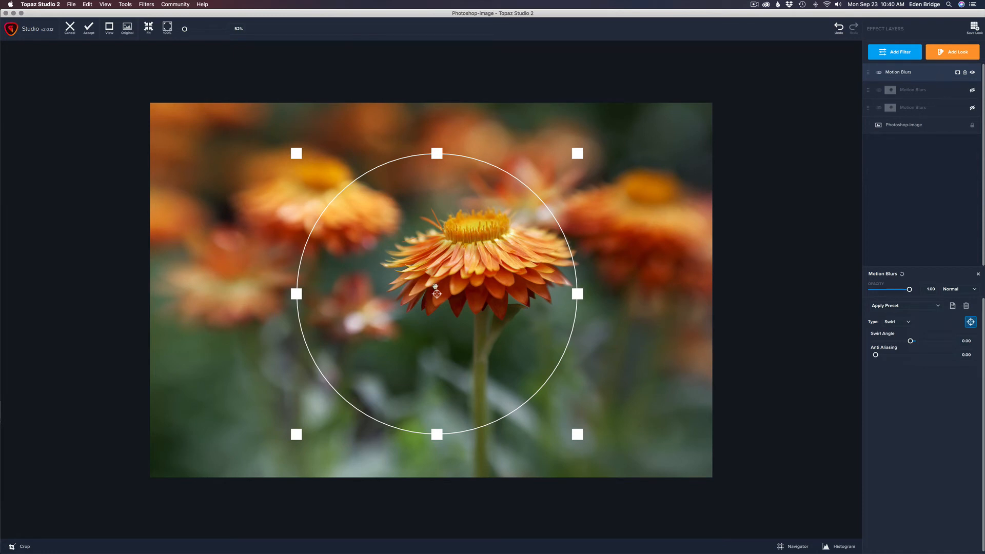
pyautogui.moveTo(437, 294); pyautogui.dragTo(482, 268)
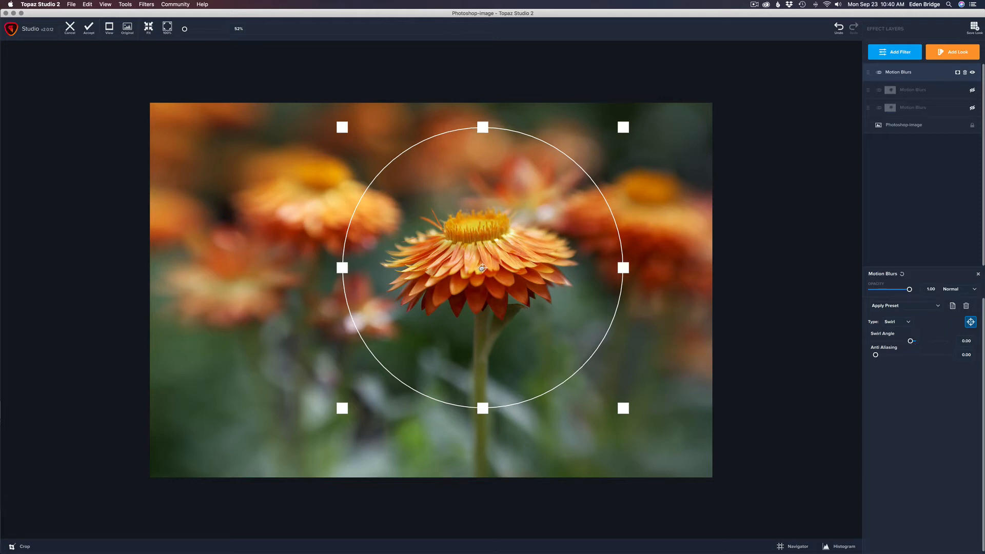
pyautogui.moveTo(481, 267); pyautogui.dragTo(481, 257)
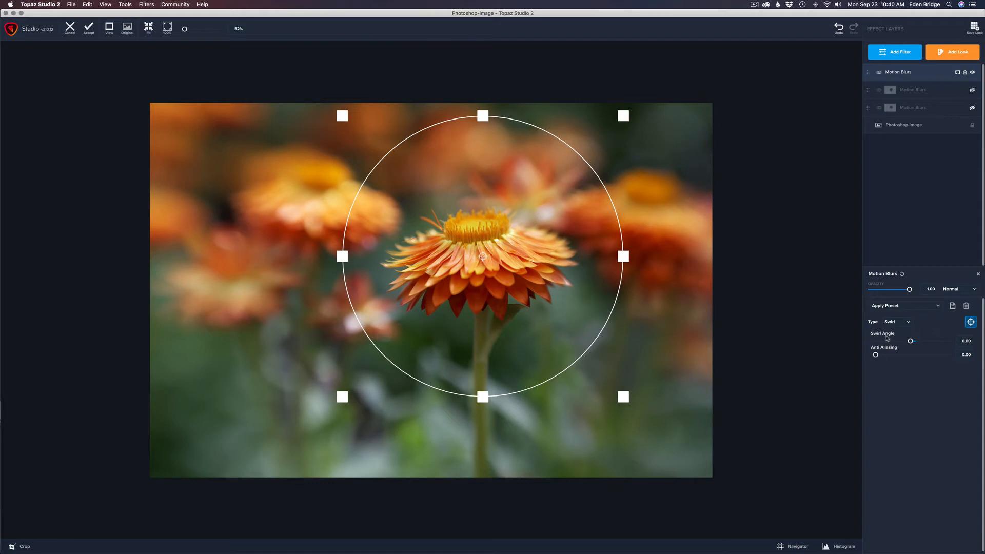
pyautogui.click(953, 306)
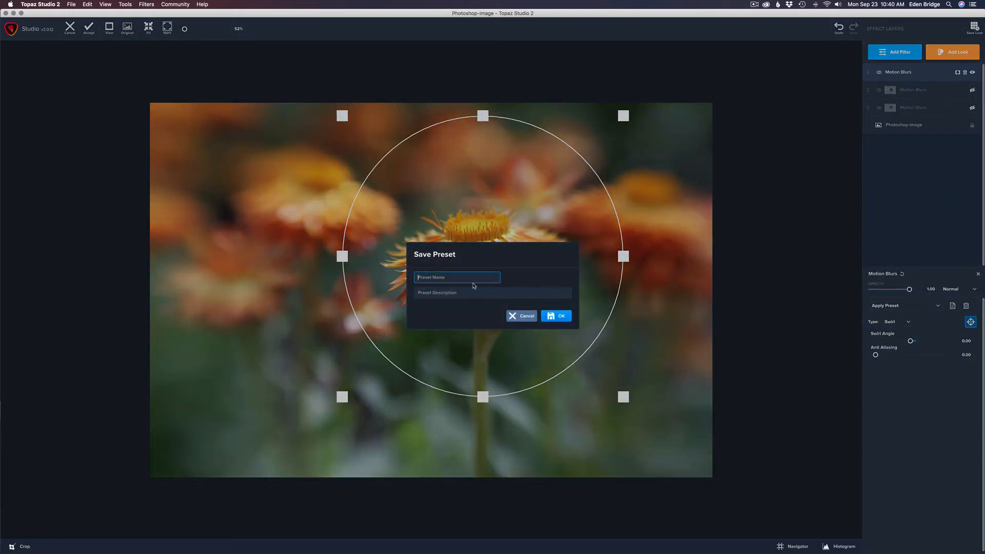
pyautogui.click(527, 318)
pyautogui.click(938, 307)
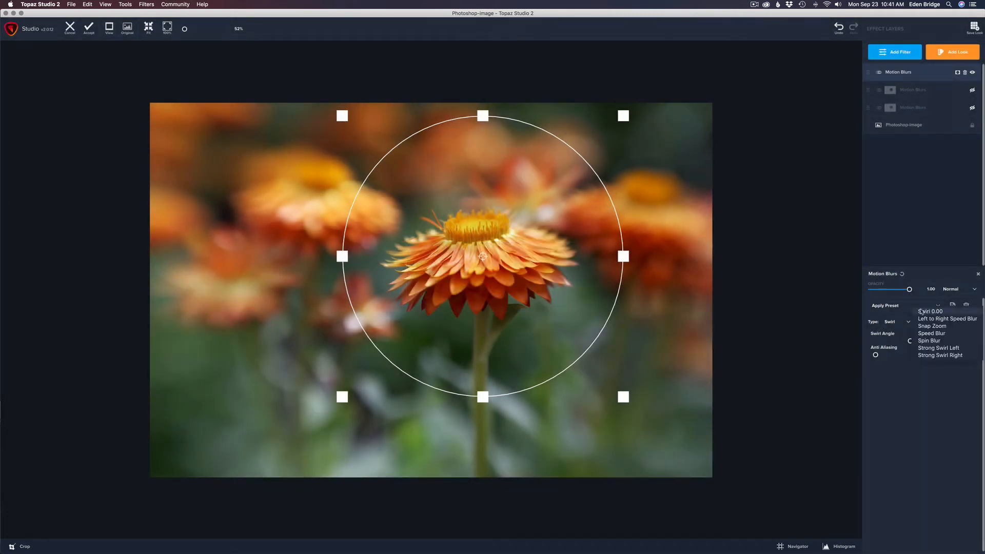
pyautogui.click(870, 316)
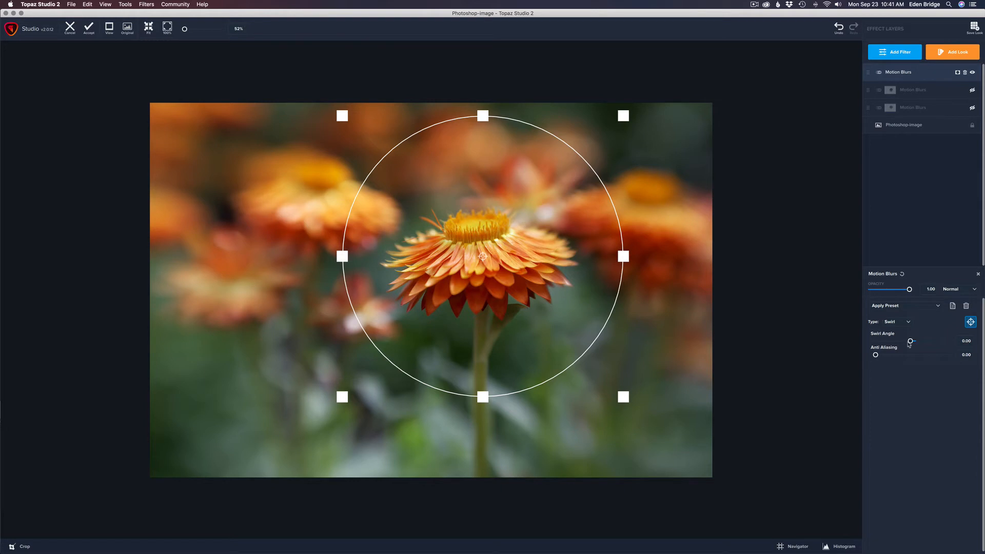
# Set the Swirl Angle to 0.01 and enlarge the swirl circle well beyond the photo's edges, centred on the main flower's petals.
pyautogui.moveTo(911, 342); pyautogui.dragTo(983, 358)
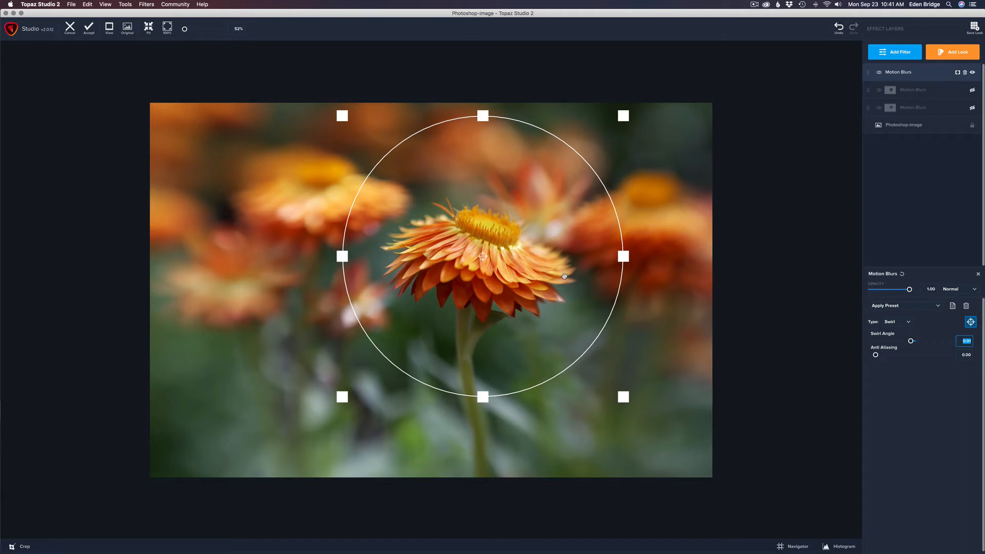
pyautogui.scroll(2, 564, 276)
pyautogui.scroll(-5, 564, 276)
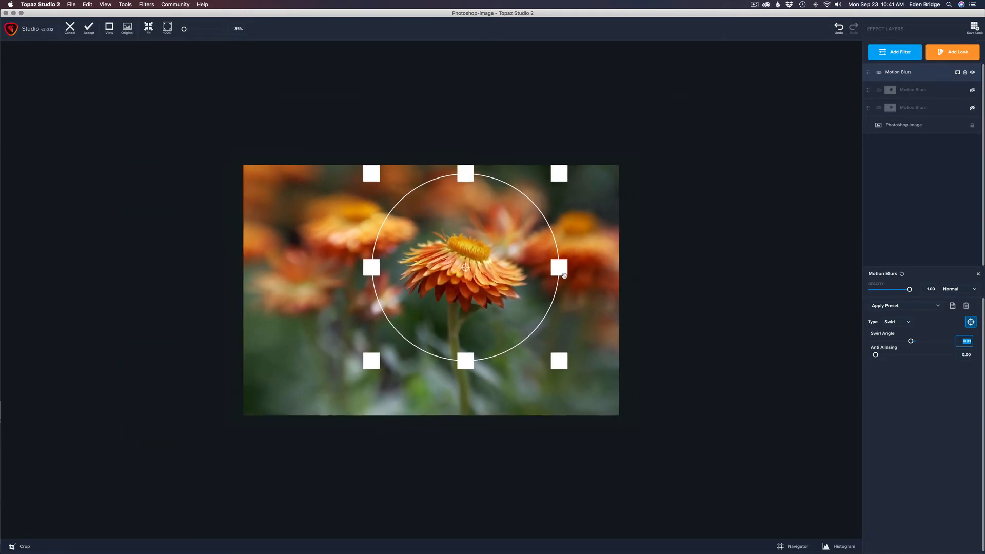
pyautogui.scroll(-1, 564, 276)
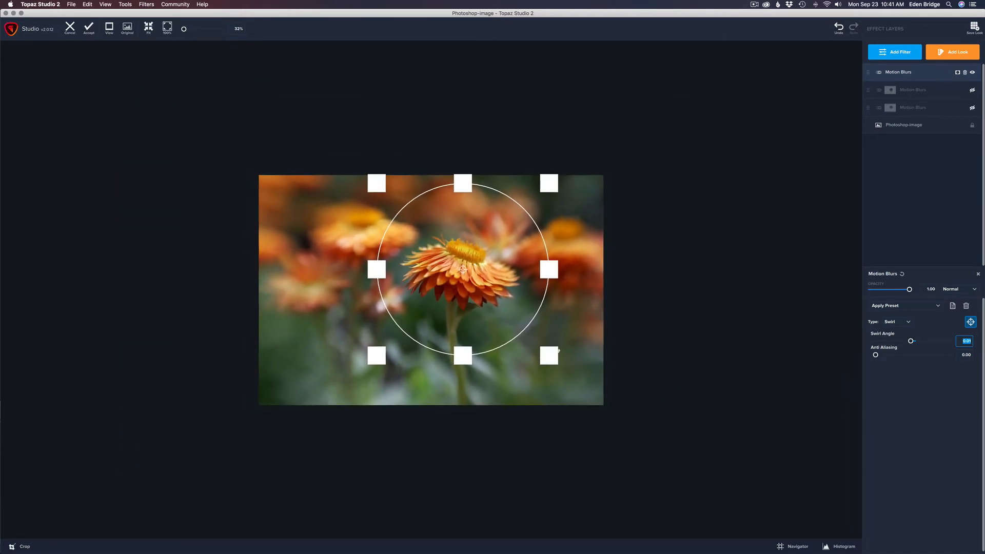
pyautogui.moveTo(549, 355); pyautogui.dragTo(744, 469)
pyautogui.moveTo(281, 88); pyautogui.dragTo(190, 3)
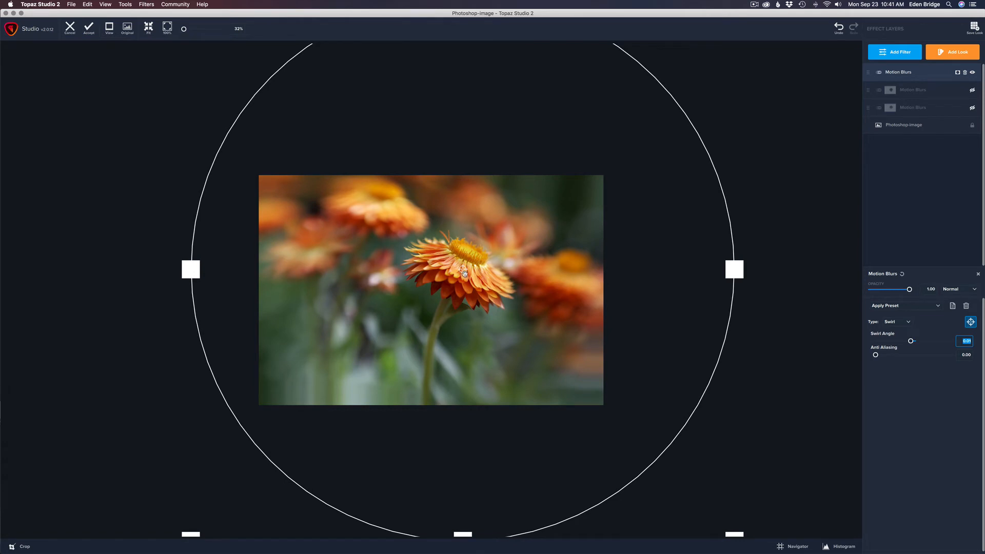
pyautogui.moveTo(463, 269); pyautogui.dragTo(447, 267)
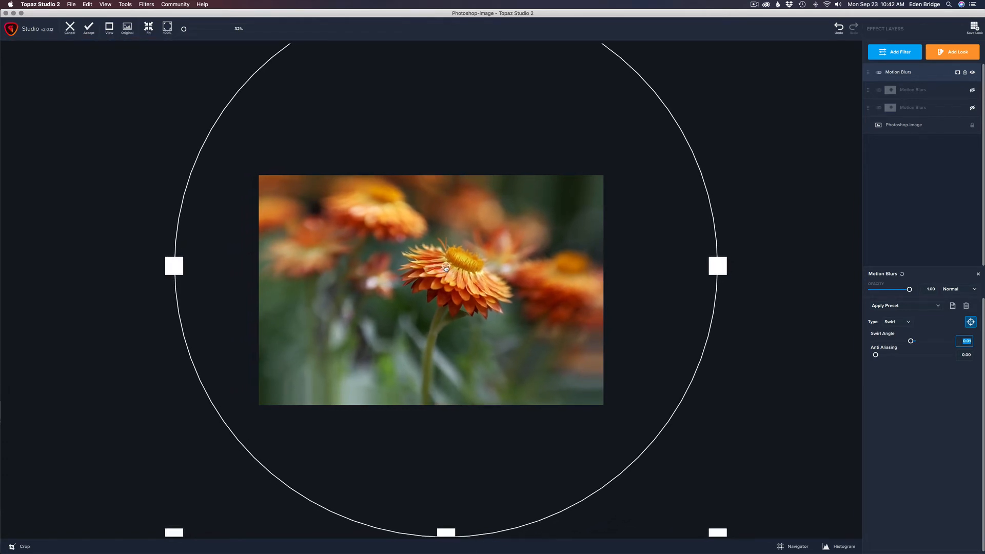
# Set the Swirl Angle to 0.72 and turn off the on-image swirl circle.
pyautogui.moveTo(915, 342); pyautogui.dragTo(936, 343)
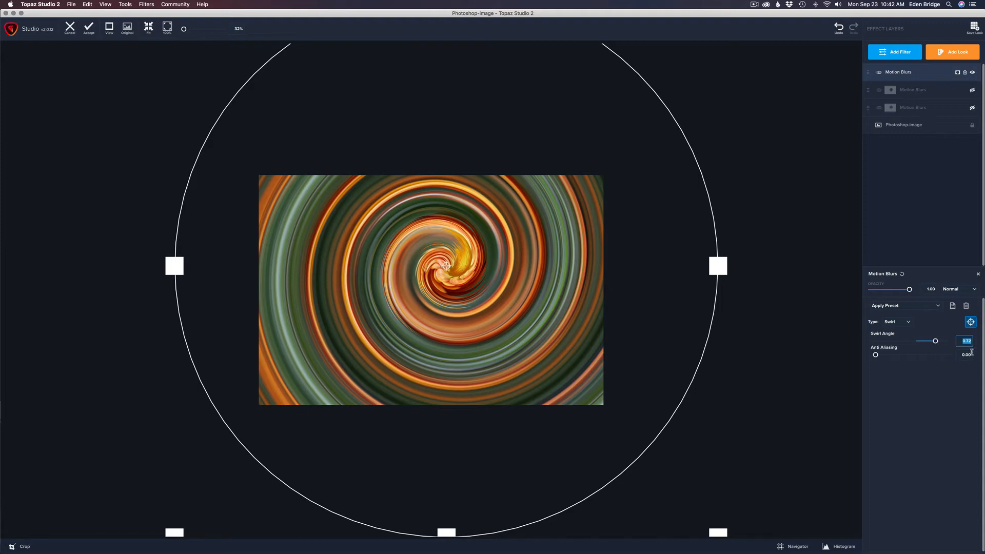
pyautogui.click(971, 322)
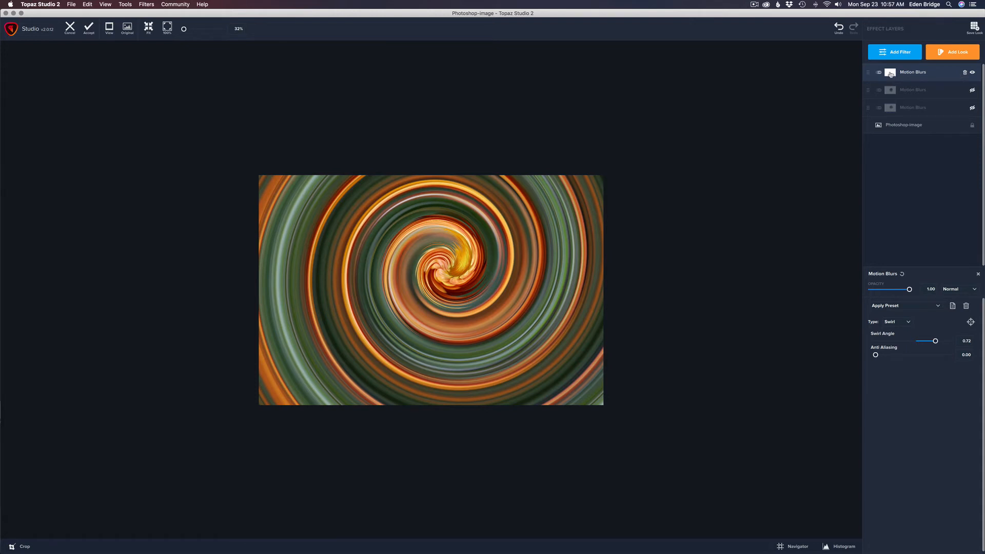
# Mask the swirl off the main flower with a spot selection centred on its bloom.
pyautogui.click(890, 73)
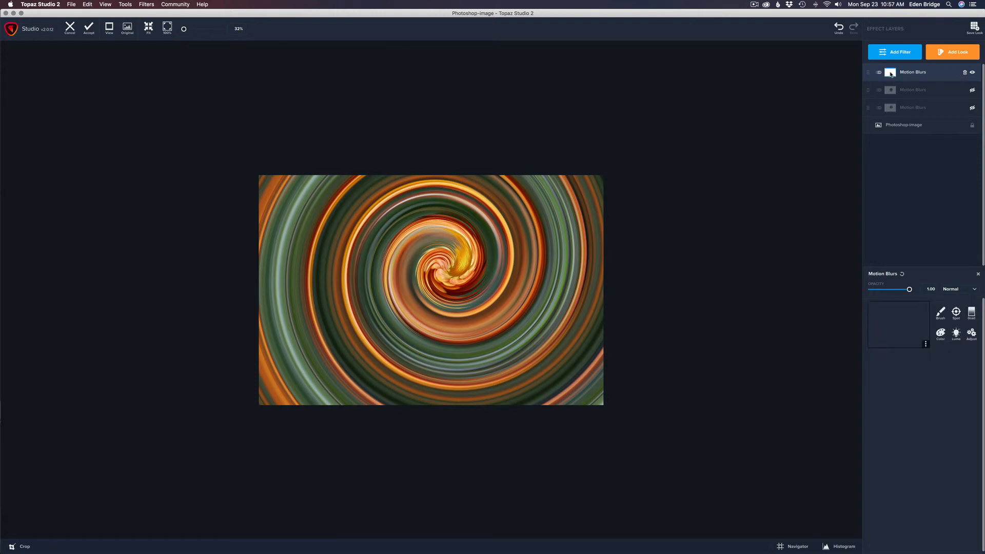
pyautogui.click(956, 313)
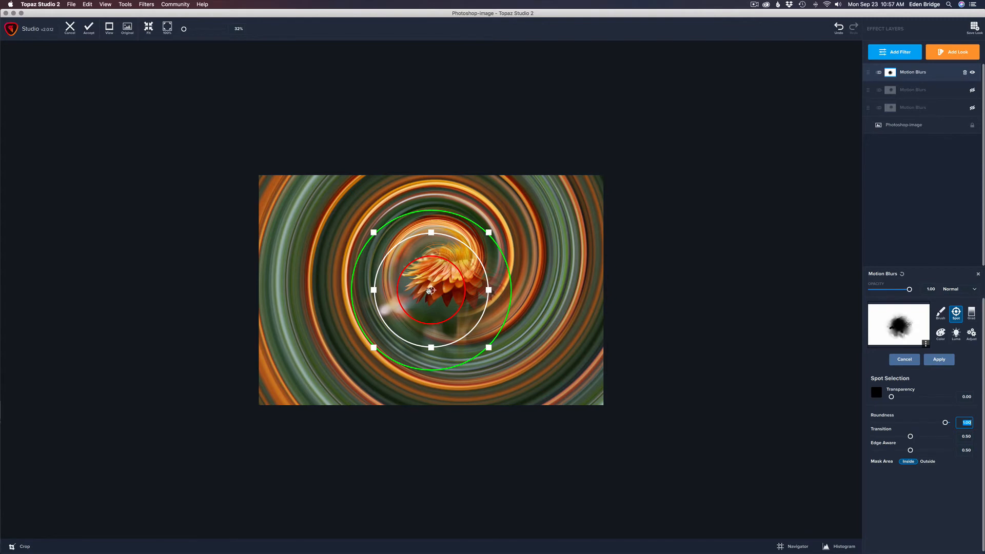
pyautogui.moveTo(430, 290); pyautogui.dragTo(461, 267)
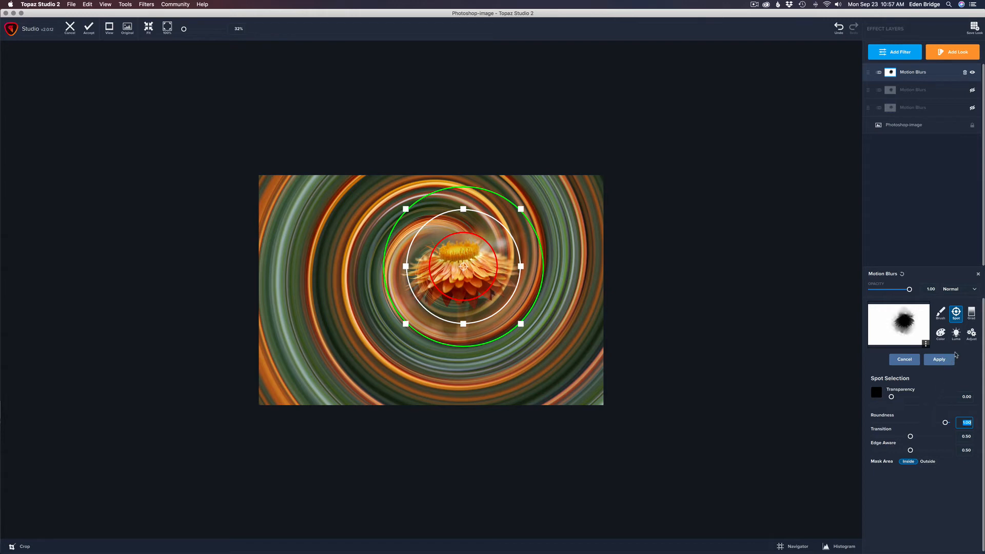
# Set the swirl layer's mask Density to 0.09 to bring a little swirl back over the flower.
pyautogui.click(971, 334)
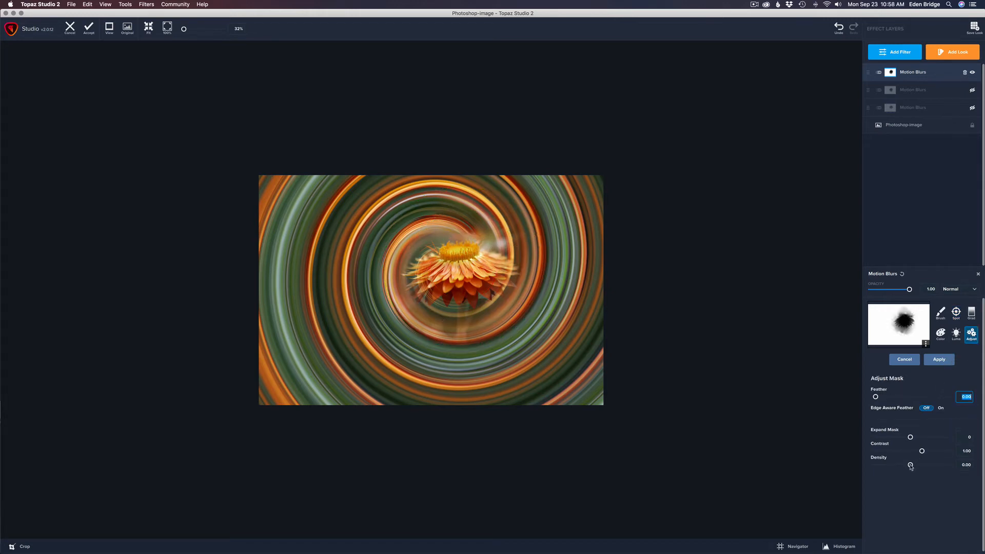
pyautogui.moveTo(911, 465); pyautogui.dragTo(916, 466)
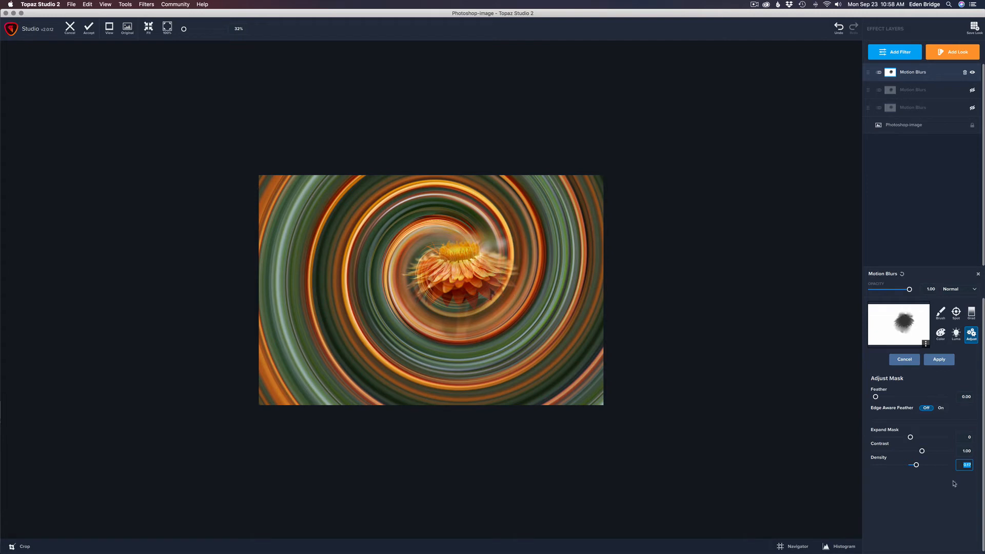
pyautogui.moveTo(916, 465)
pyautogui.mouseDown()
pyautogui.moveTo(947, 467)
pyautogui.moveTo(914, 467)
pyautogui.mouseUp()
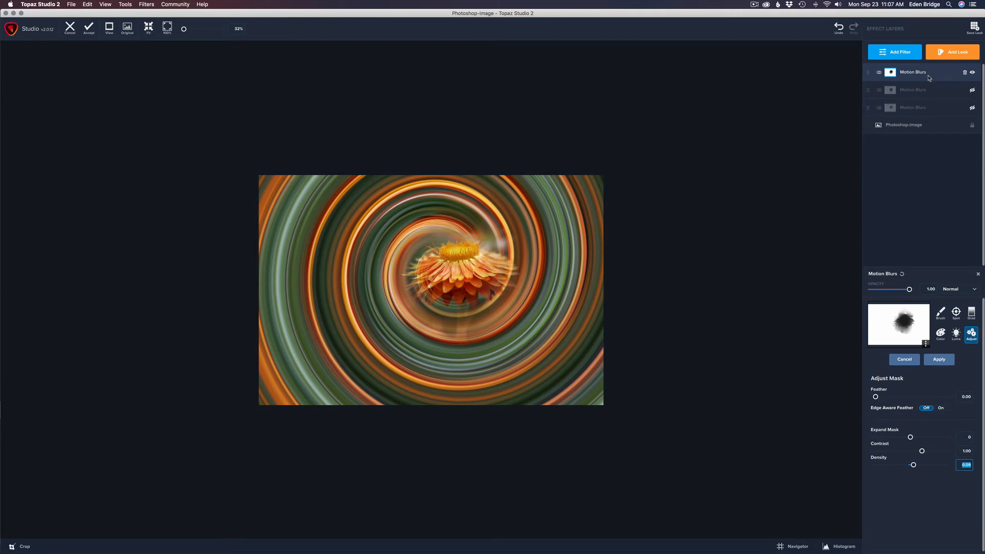
# Hide the swirl layer and add a fourth Motion Blurs filter of type Spin.
pyautogui.click(972, 72)
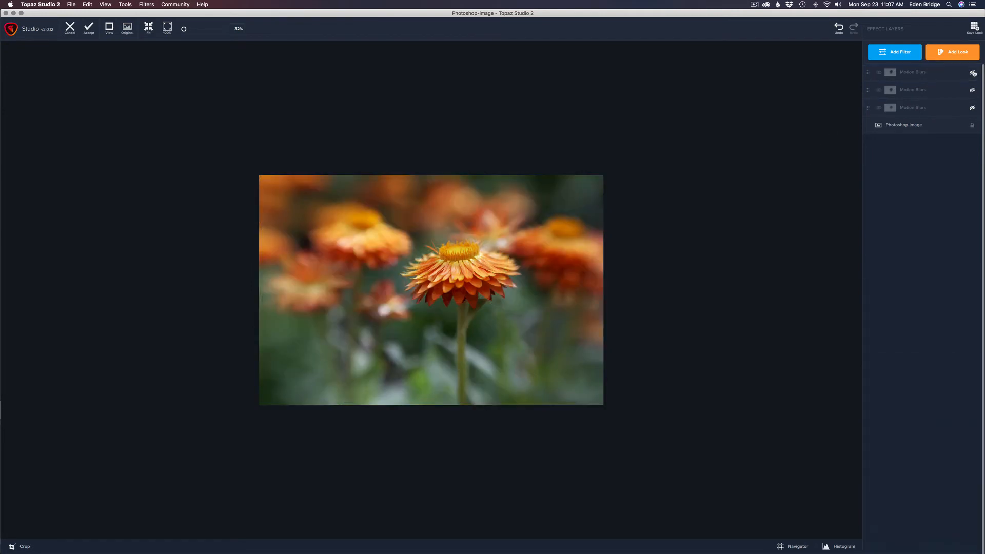
pyautogui.click(898, 53)
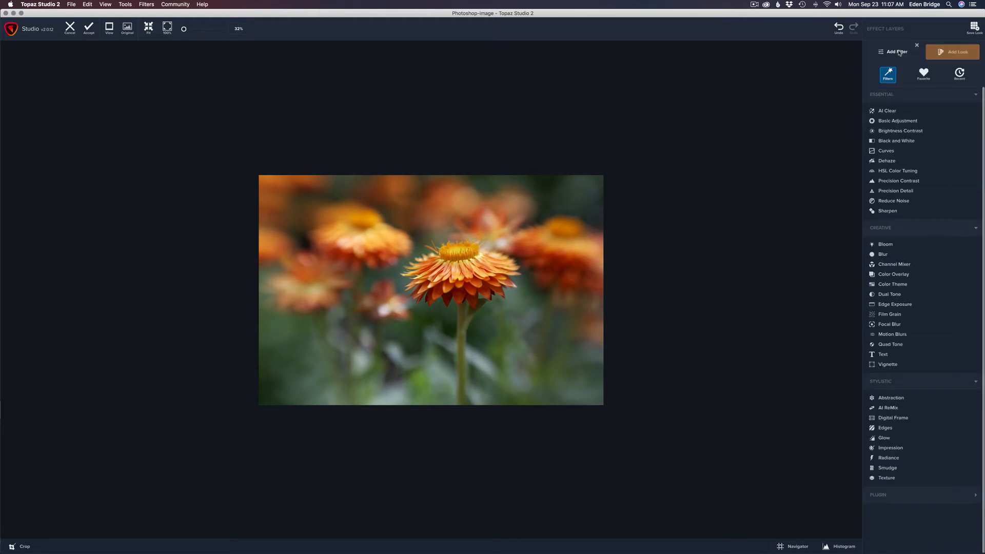
pyautogui.click(897, 335)
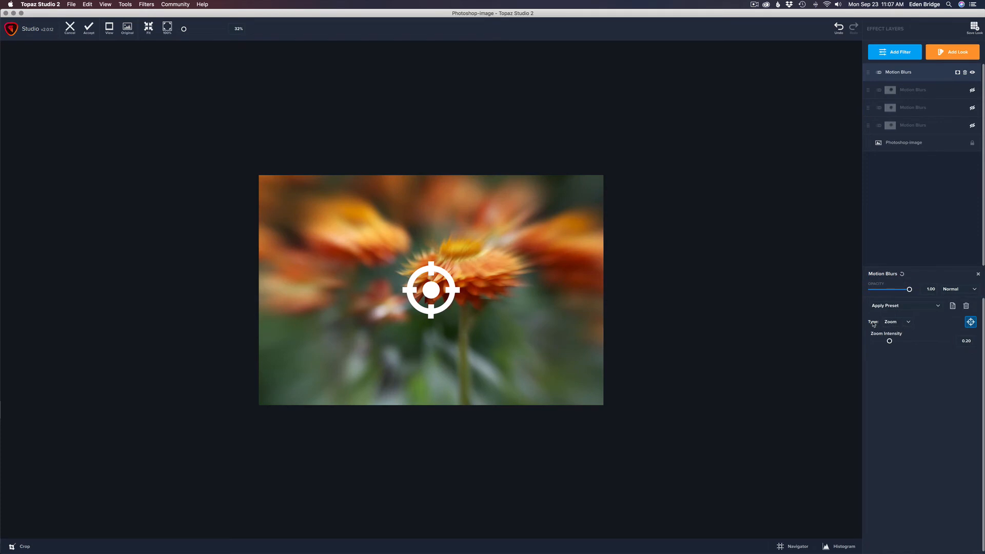
pyautogui.click(911, 324)
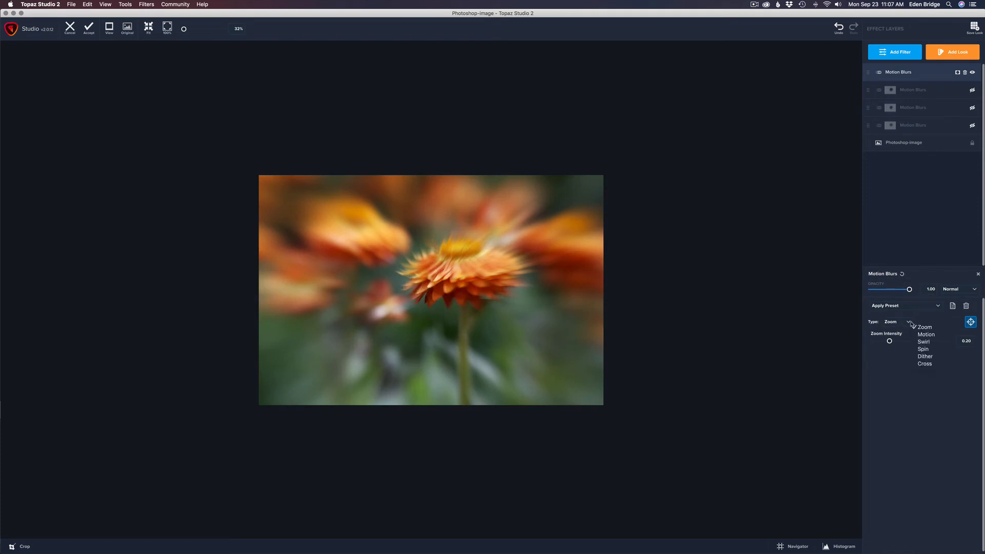
pyautogui.click(929, 349)
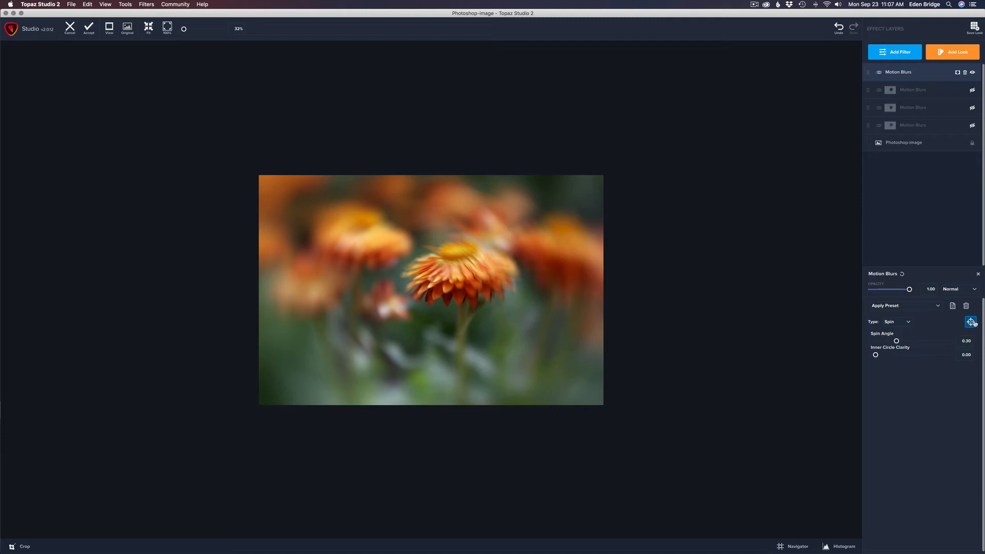
# Try the spin centre on the large background flower, and settle it on the main flower's bloom.
pyautogui.click(466, 266)
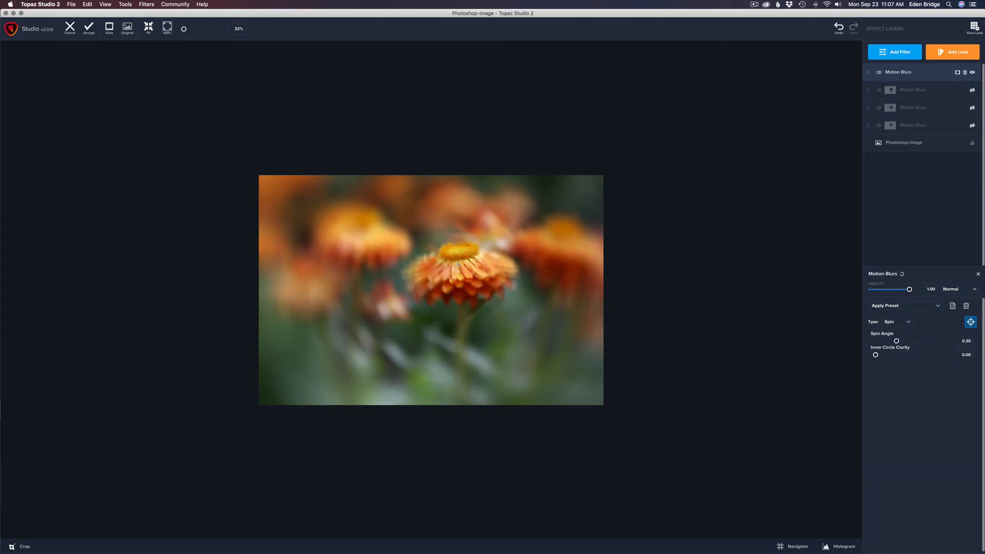
pyautogui.click(358, 231)
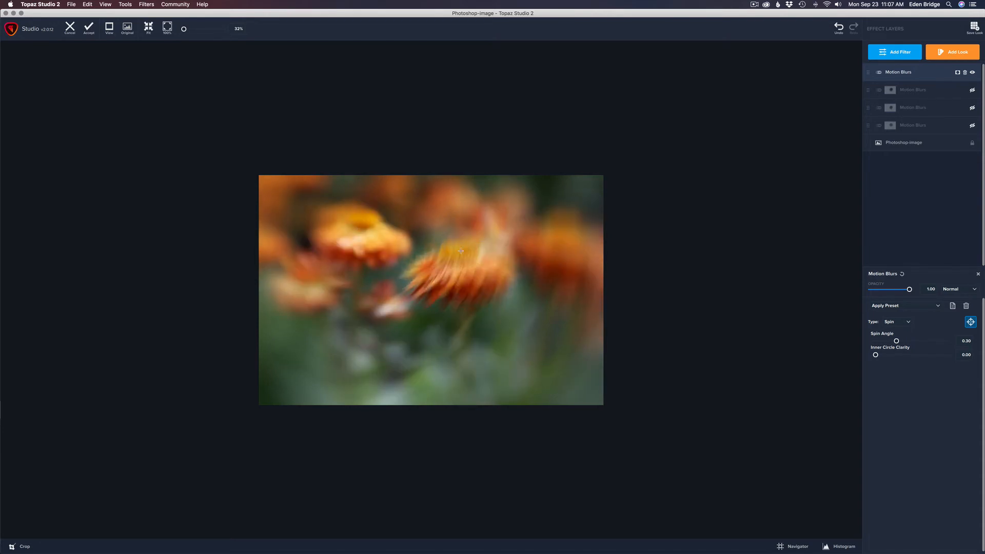
pyautogui.click(471, 261)
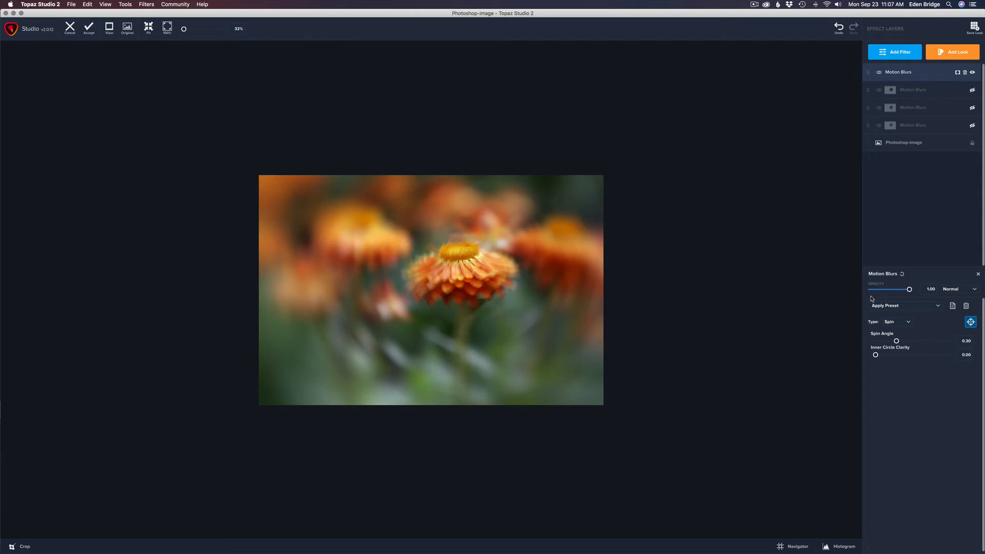
# Set the Spin Angle to 0.46 and the Inner Circle Clarity to 1.00.
pyautogui.moveTo(897, 342)
pyautogui.mouseDown()
pyautogui.moveTo(919, 342)
pyautogui.moveTo(858, 339)
pyautogui.moveTo(916, 342)
pyautogui.moveTo(908, 342)
pyautogui.mouseUp()
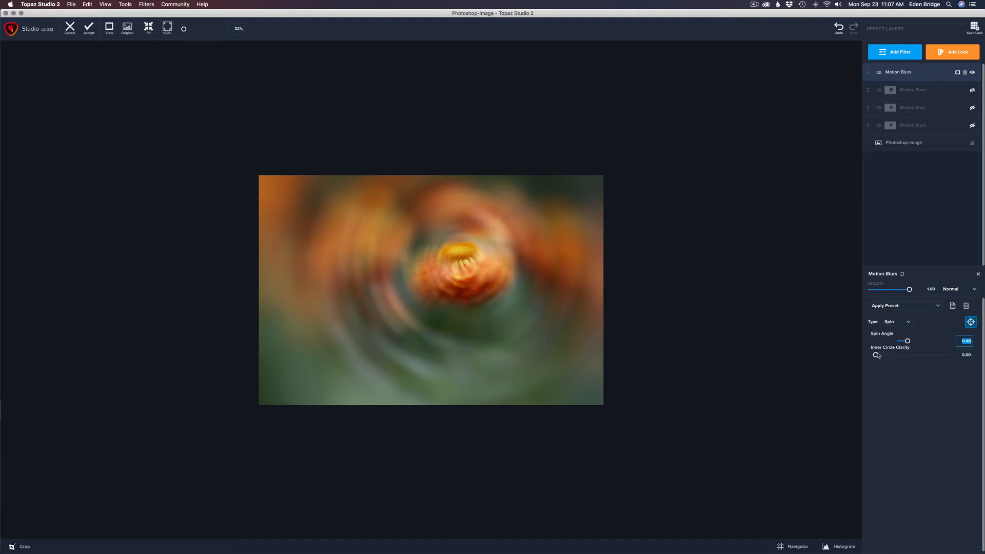
pyautogui.moveTo(876, 355); pyautogui.dragTo(946, 354)
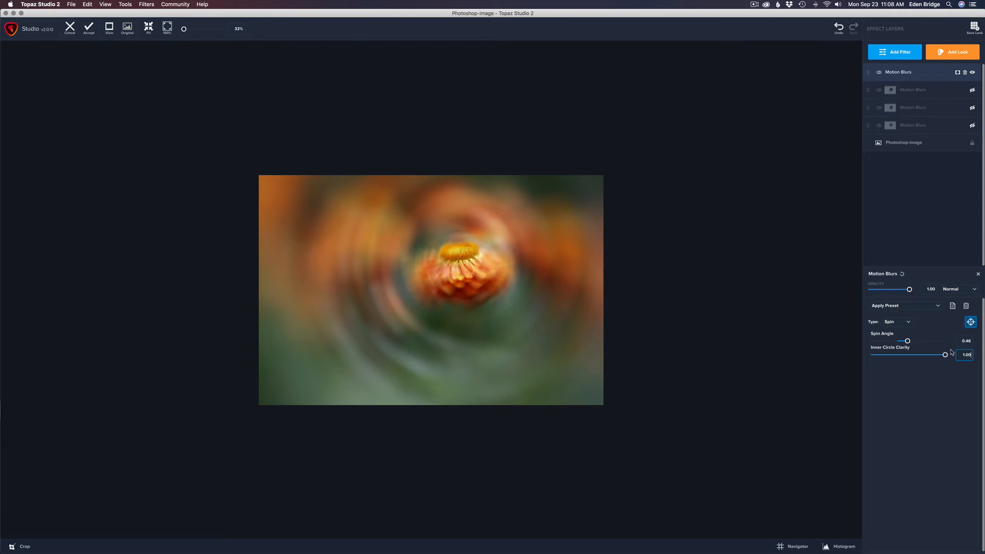
# Add a mask to the spin layer and brush the blur off the main flower's centre and petals.
pyautogui.moveTo(945, 353)
pyautogui.mouseDown()
pyautogui.moveTo(893, 354)
pyautogui.moveTo(955, 352)
pyautogui.mouseUp()
pyautogui.click(958, 73)
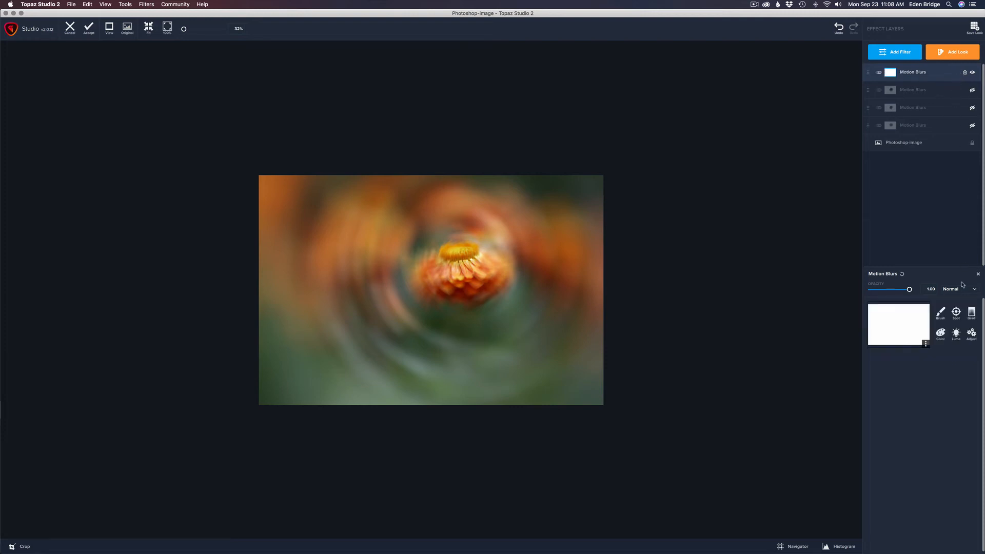
pyautogui.click(942, 315)
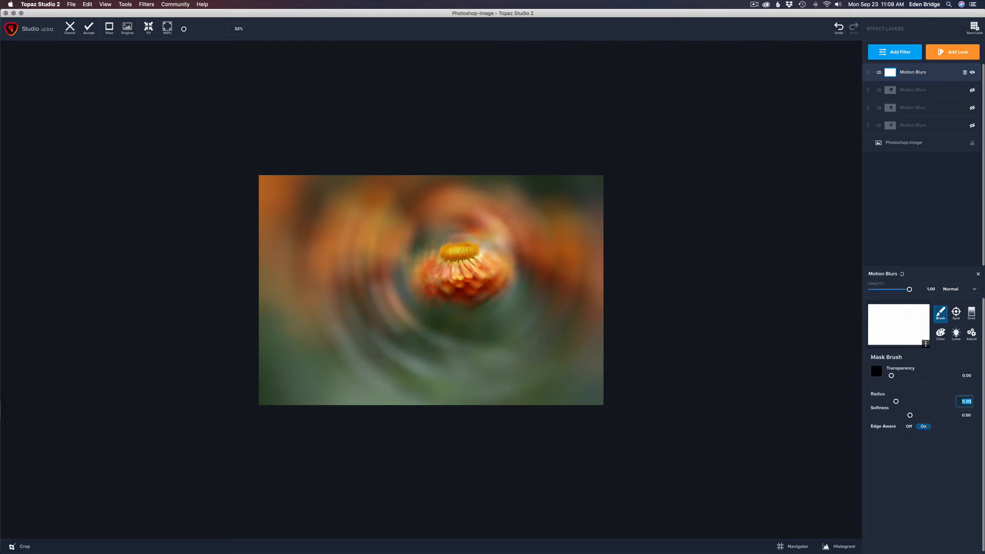
pyautogui.moveTo(455, 253)
pyautogui.mouseDown()
pyautogui.moveTo(436, 272)
pyautogui.moveTo(455, 290)
pyautogui.moveTo(479, 292)
pyautogui.moveTo(496, 279)
pyautogui.moveTo(492, 262)
pyautogui.moveTo(456, 271)
pyautogui.moveTo(494, 274)
pyautogui.moveTo(461, 254)
pyautogui.moveTo(426, 260)
pyautogui.moveTo(429, 281)
pyautogui.moveTo(492, 280)
pyautogui.moveTo(485, 251)
pyautogui.moveTo(456, 245)
pyautogui.moveTo(415, 264)
pyautogui.moveTo(416, 287)
pyautogui.moveTo(441, 290)
pyautogui.mouseUp()
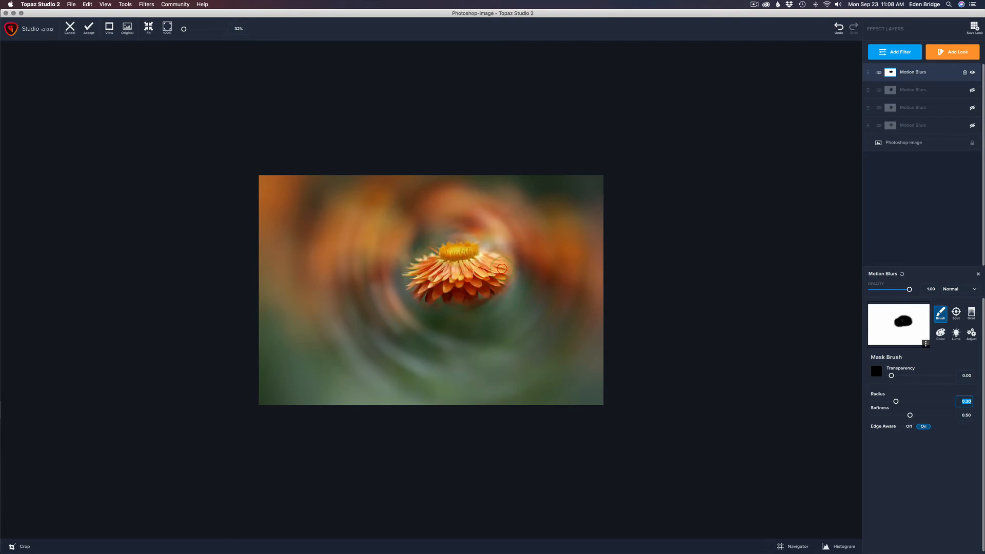
pyautogui.moveTo(498, 258)
pyautogui.mouseDown()
pyautogui.moveTo(509, 268)
pyautogui.moveTo(488, 290)
pyautogui.moveTo(466, 293)
pyautogui.mouseUp()
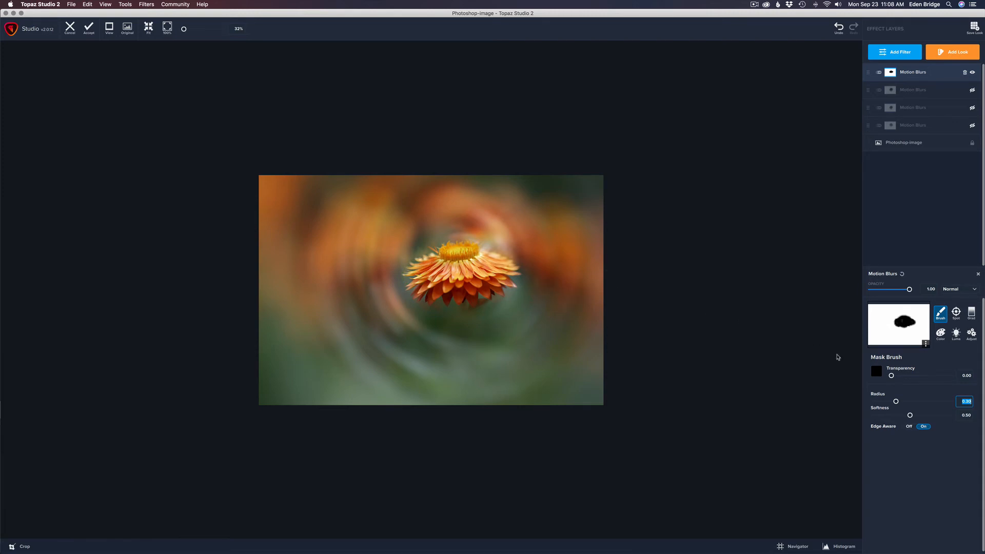
# Set the mask brush Radius to 0.08, clear the spin blur from the flower's stem, and return to the filter settings.
pyautogui.moveTo(897, 402); pyautogui.dragTo(880, 402)
pyautogui.moveTo(462, 340); pyautogui.dragTo(464, 411)
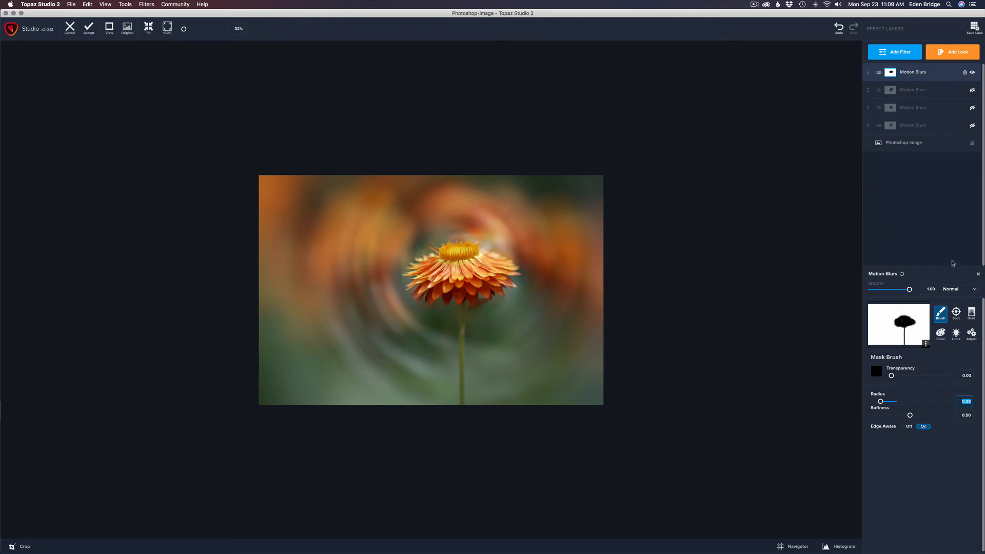
pyautogui.click(919, 74)
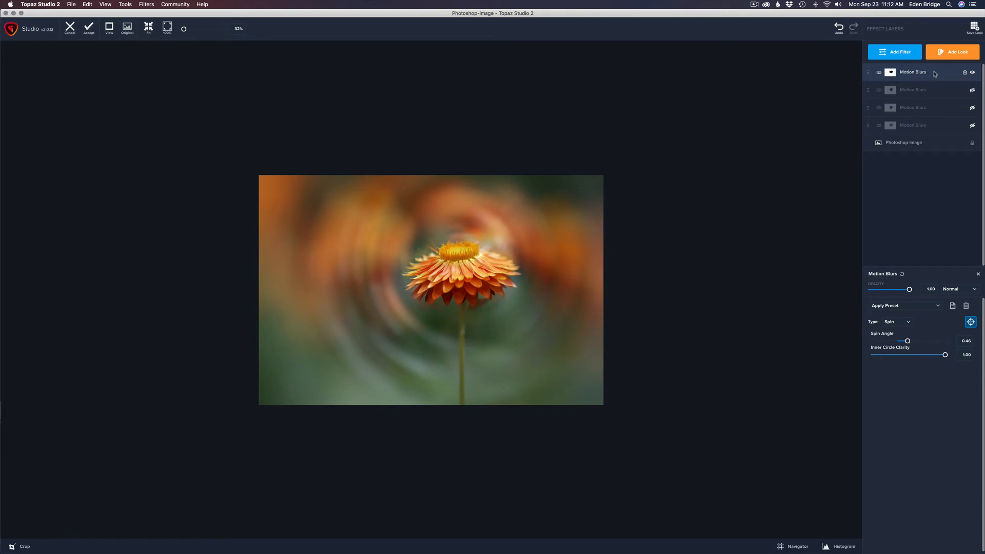
# Hide the spin layer and add a fifth Motion Blurs filter of type Dither.
pyautogui.click(972, 73)
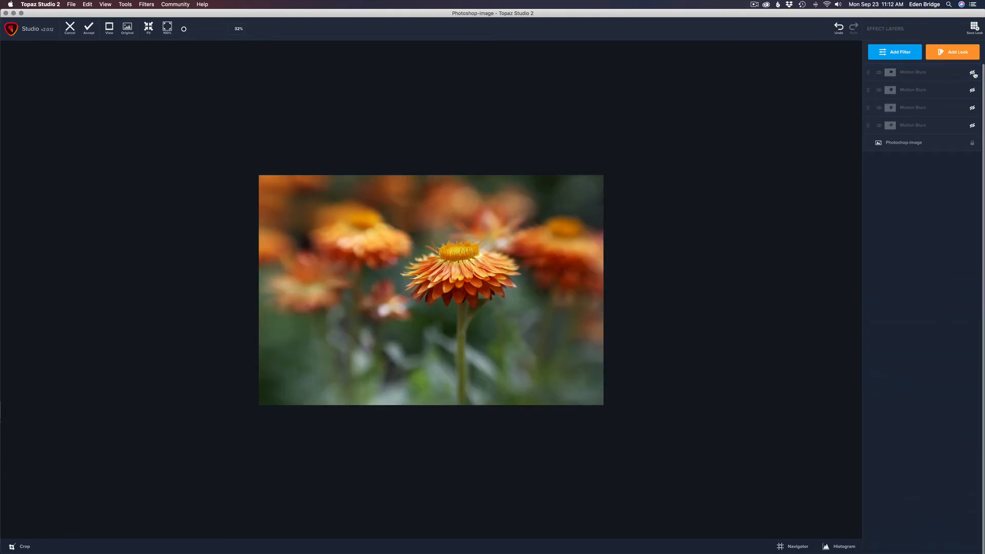
pyautogui.click(901, 53)
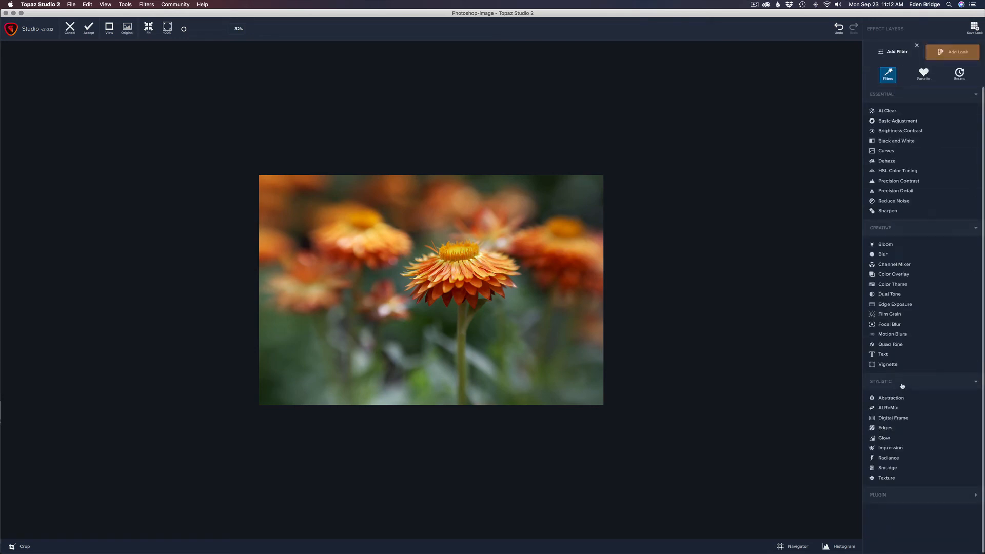
pyautogui.click(891, 335)
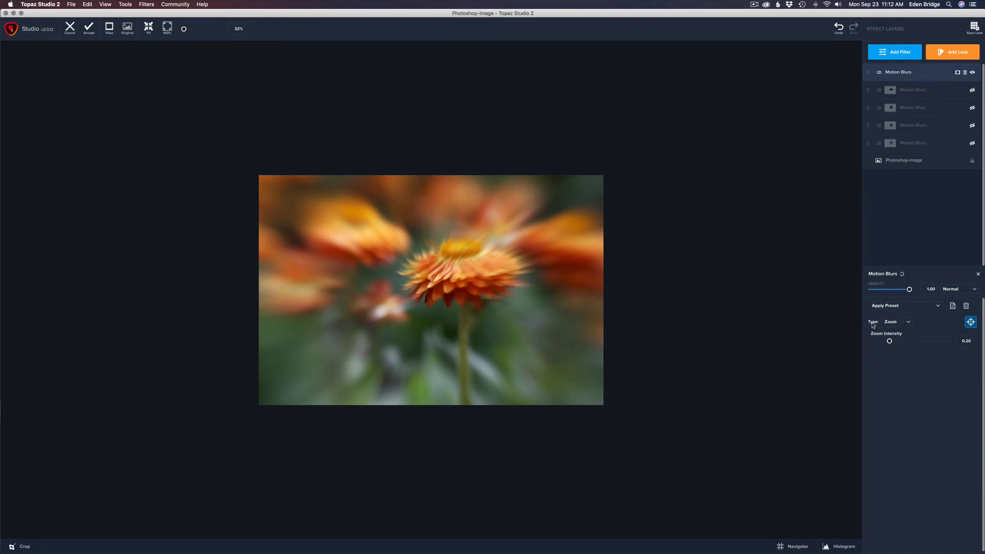
pyautogui.click(908, 323)
pyautogui.click(924, 357)
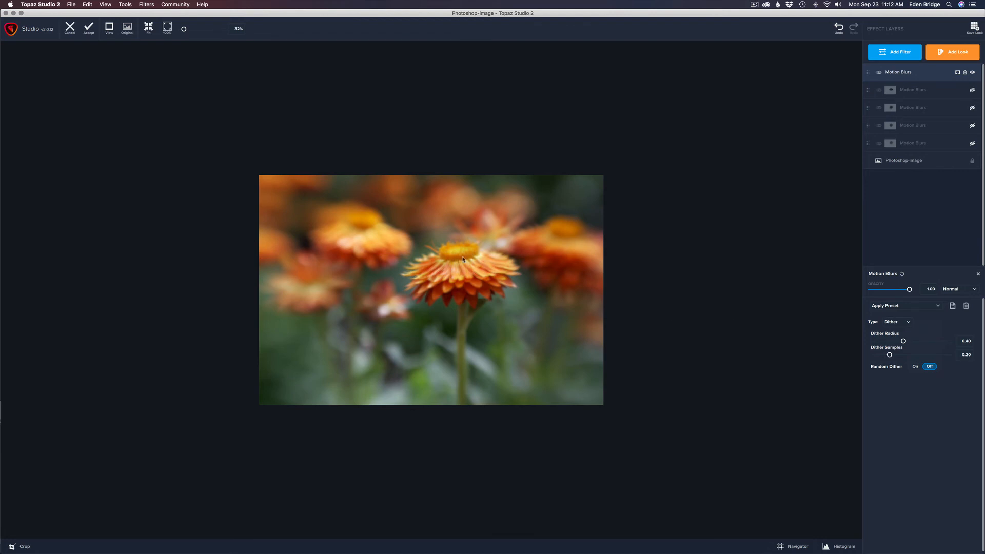
# Set the Dither Radius to 0.97 while checking the main flower's petals up close.
pyautogui.scroll(10, 462, 256)
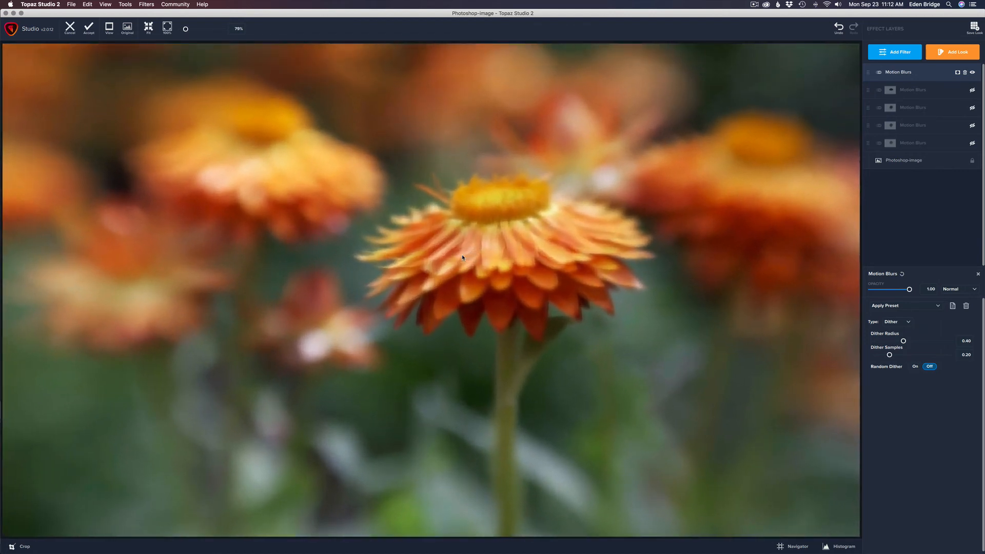
pyautogui.scroll(8, 463, 257)
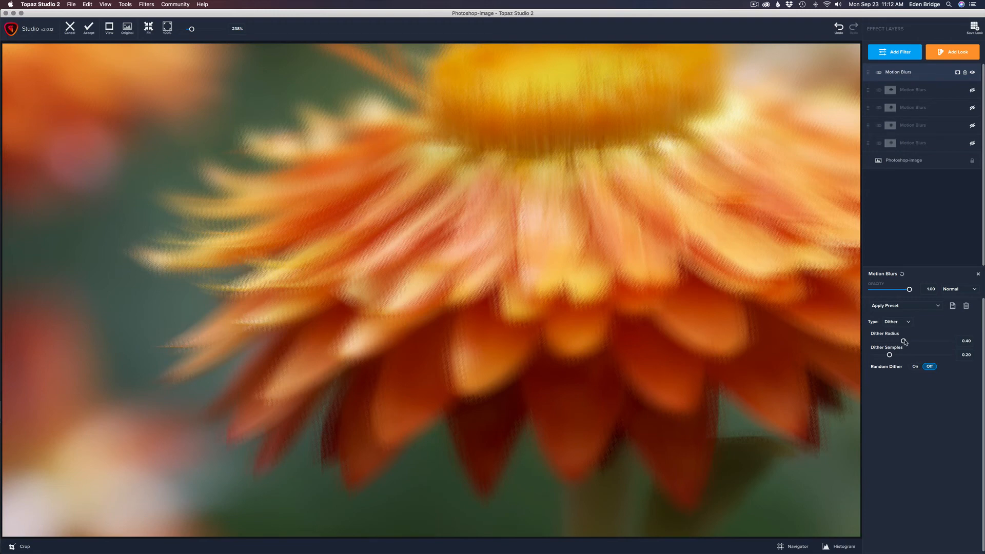
pyautogui.moveTo(904, 342); pyautogui.dragTo(943, 342)
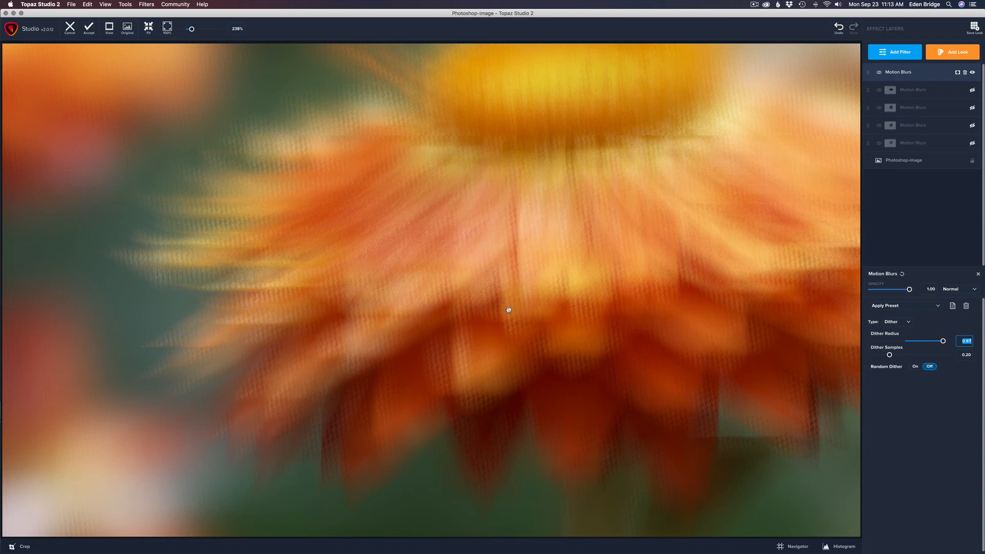
# Examine the dither effect on the main flower's petals and on the out-of-focus background flowers.
pyautogui.scroll(-5, 501, 306)
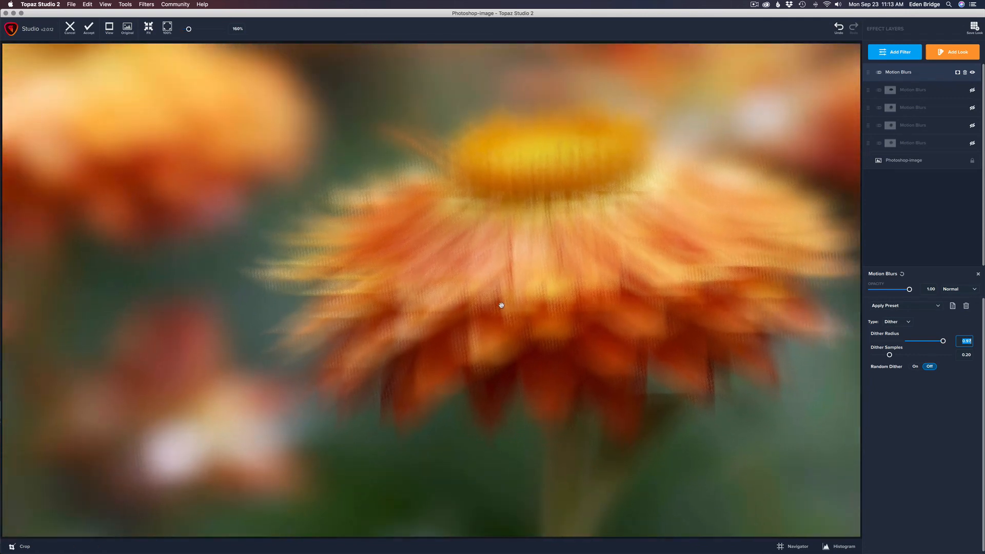
pyautogui.scroll(5, 216, 262)
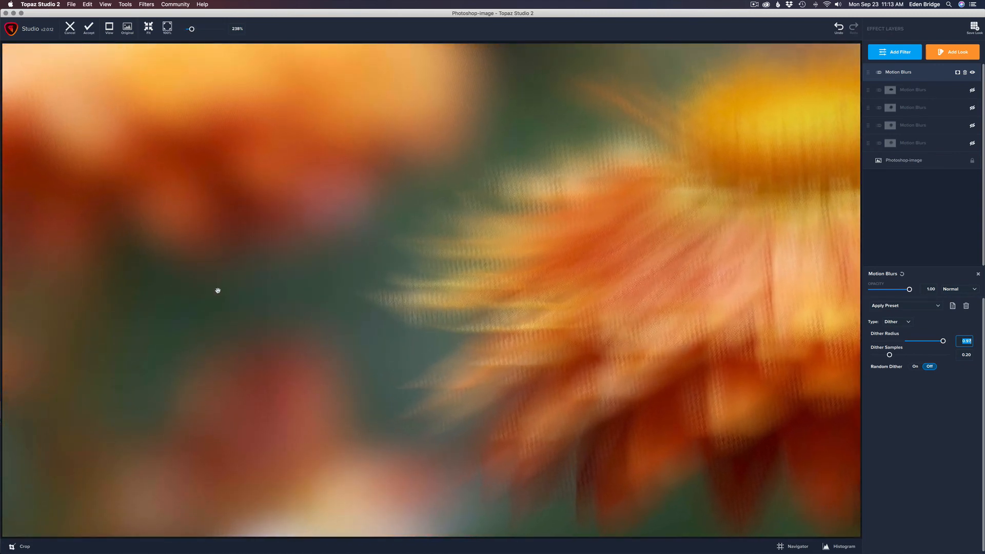
pyautogui.scroll(2, 217, 288)
pyautogui.scroll(-7, 340, 323)
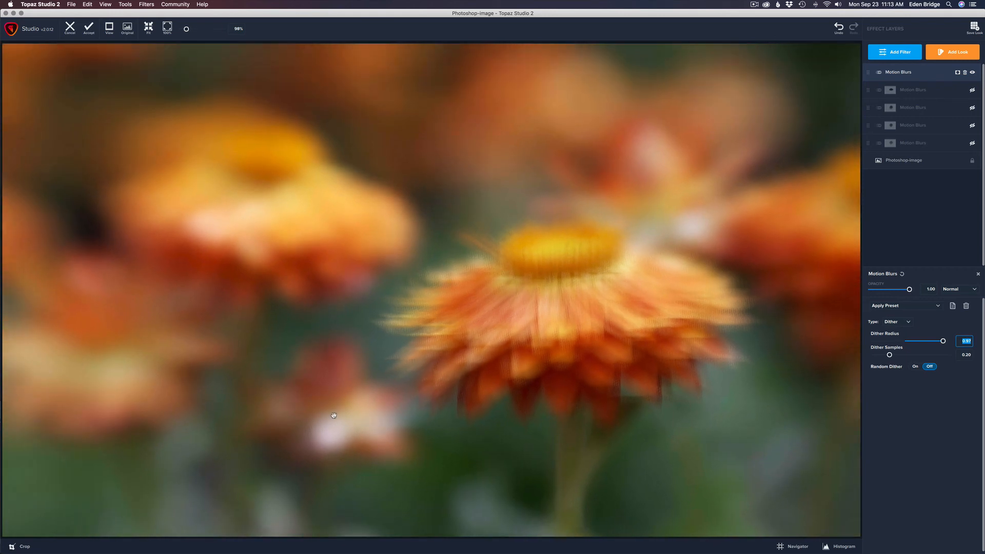
pyautogui.moveTo(331, 417); pyautogui.dragTo(386, 236)
pyautogui.scroll(1, 216, 256)
pyautogui.scroll(6, 216, 256)
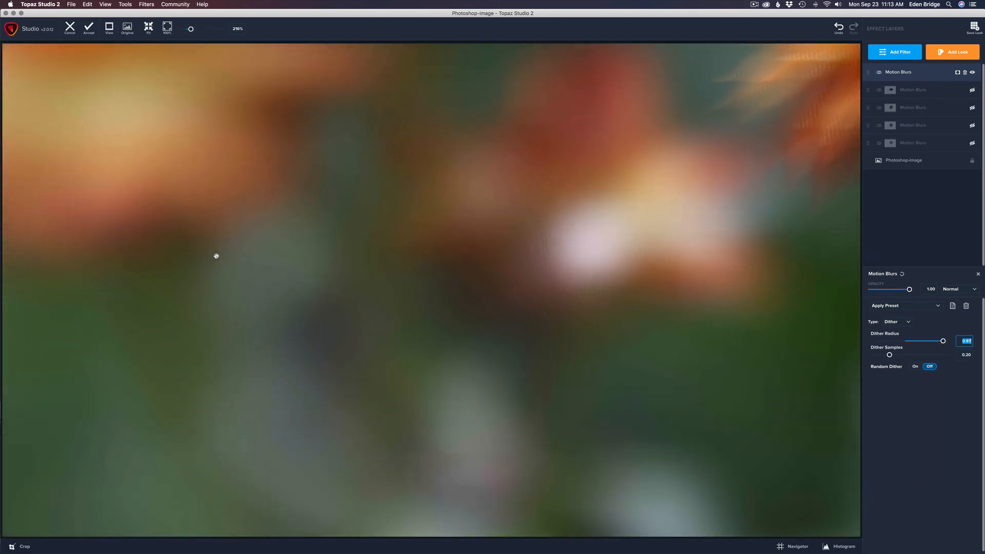
pyautogui.scroll(-7, 217, 256)
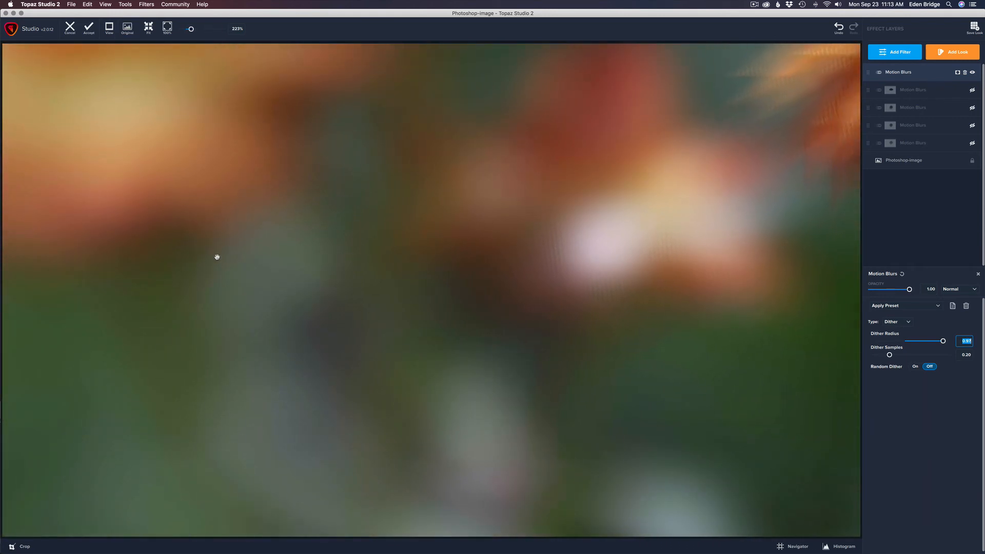
pyautogui.scroll(-3, 217, 257)
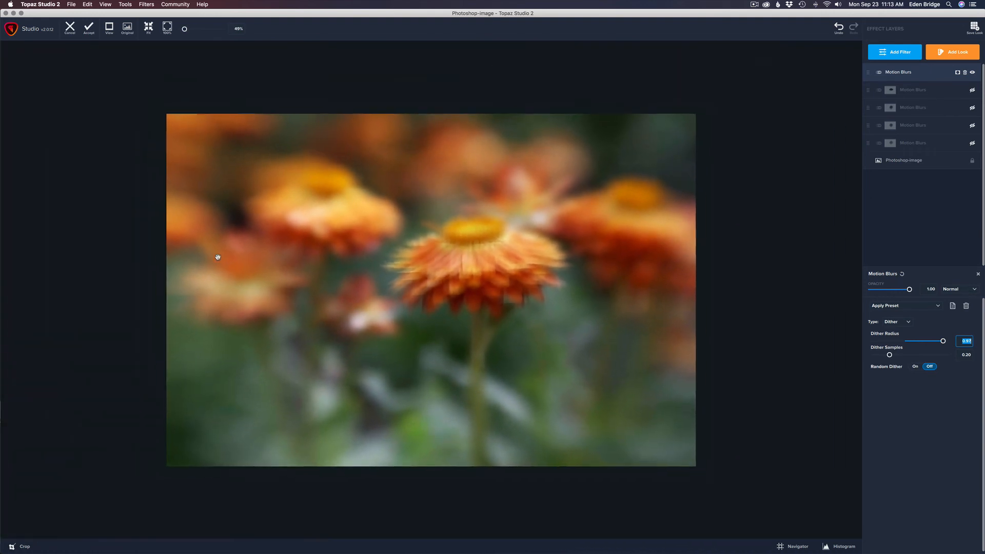
pyautogui.scroll(1, 220, 257)
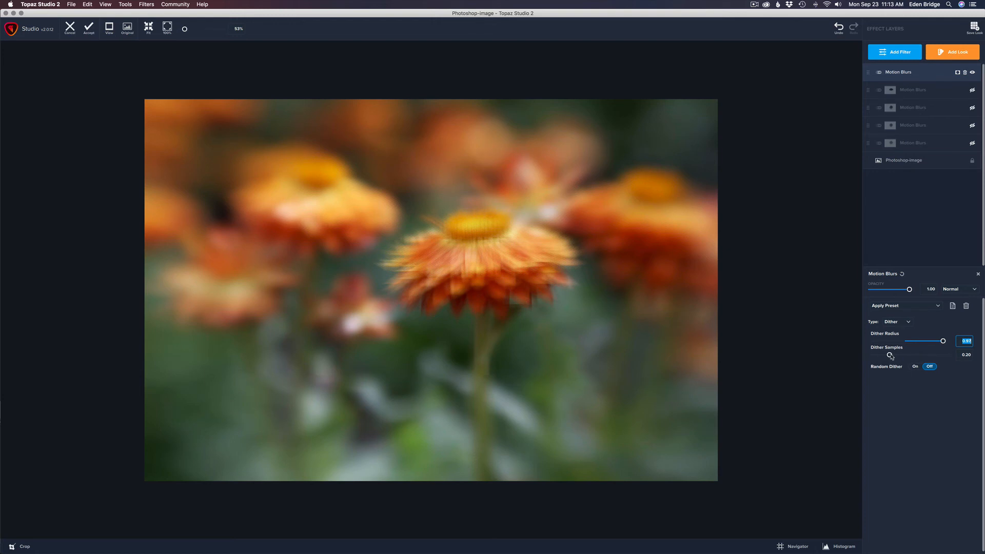
# Try a higher Dither Samples value while checking the petals, and settle it at 0.69.
pyautogui.moveTo(888, 354); pyautogui.dragTo(931, 356)
pyautogui.scroll(3, 574, 272)
pyautogui.scroll(6, 574, 272)
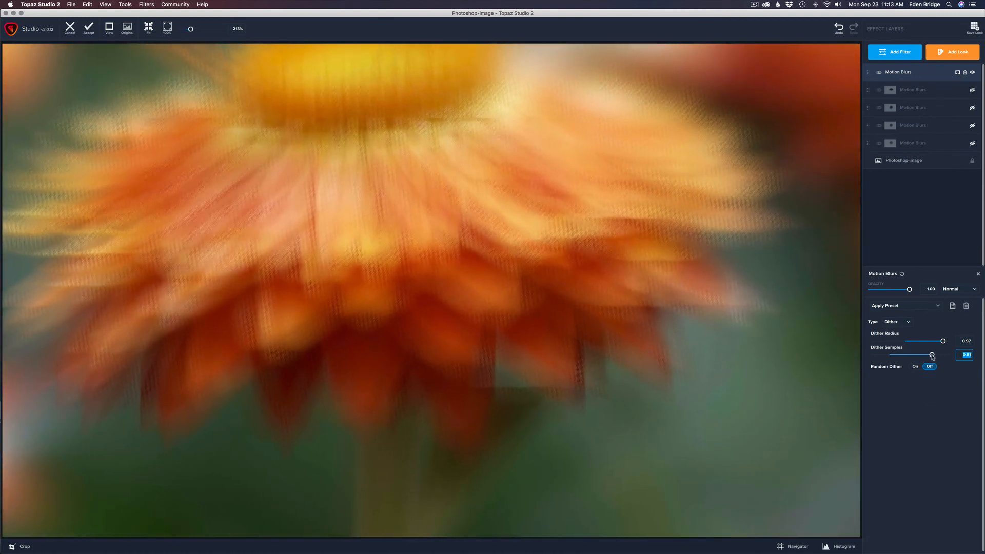
pyautogui.moveTo(932, 357)
pyautogui.mouseDown()
pyautogui.moveTo(943, 357)
pyautogui.moveTo(877, 356)
pyautogui.moveTo(924, 356)
pyautogui.mouseUp()
pyautogui.scroll(-8, 636, 306)
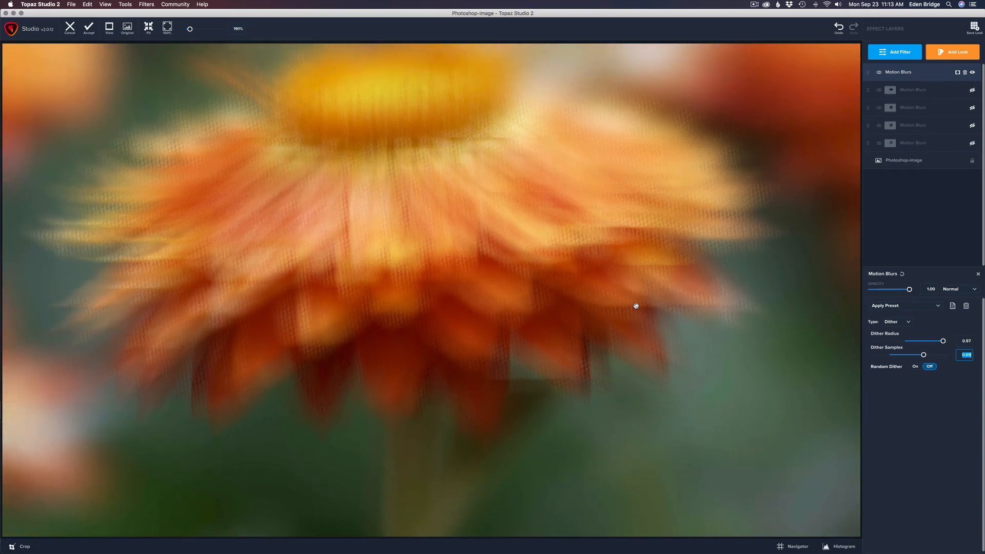
pyautogui.scroll(-3, 636, 306)
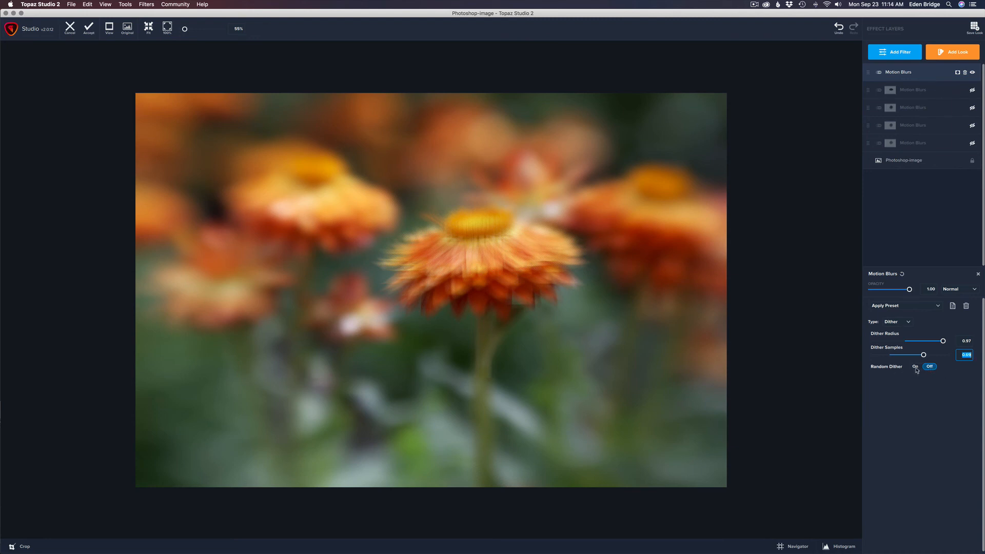
# Turn on Random Dither and inspect its texture on the main flower's petals.
pyautogui.scroll(5, 532, 247)
pyautogui.scroll(3, 534, 248)
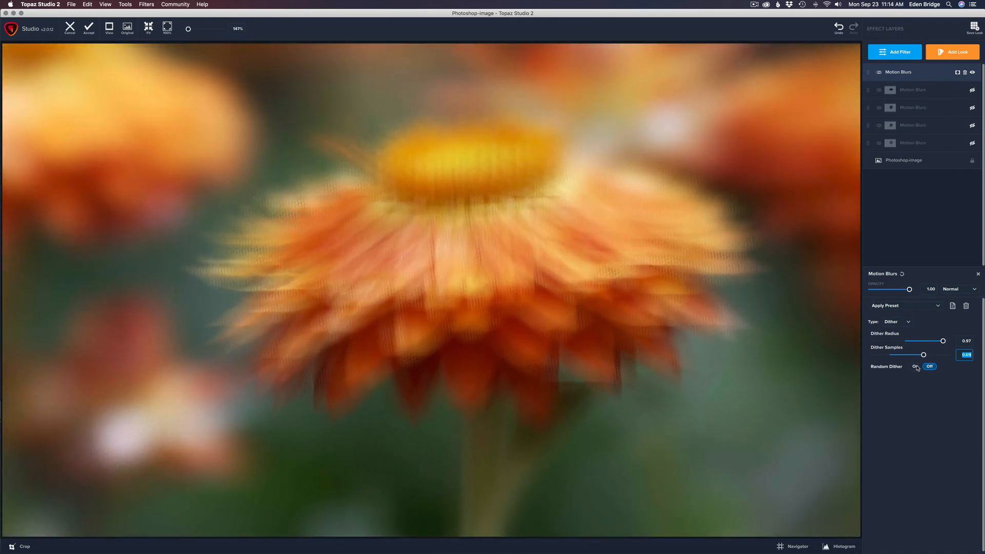
pyautogui.click(916, 367)
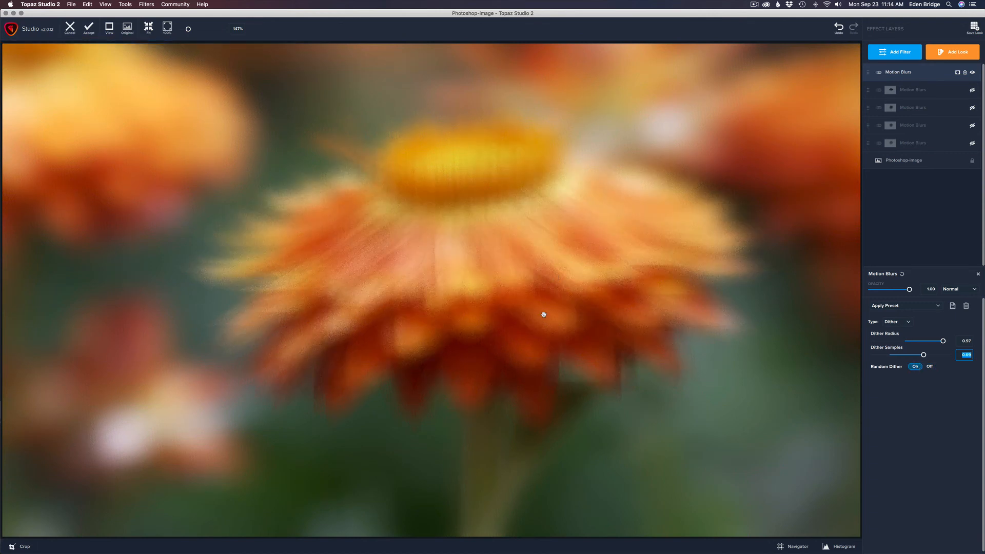
pyautogui.scroll(5, 475, 288)
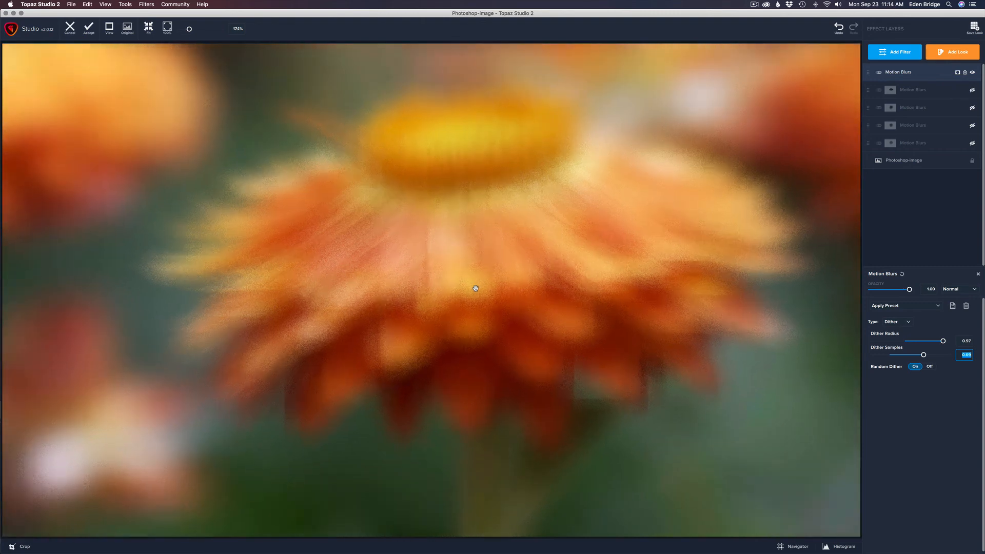
pyautogui.scroll(-4, 476, 289)
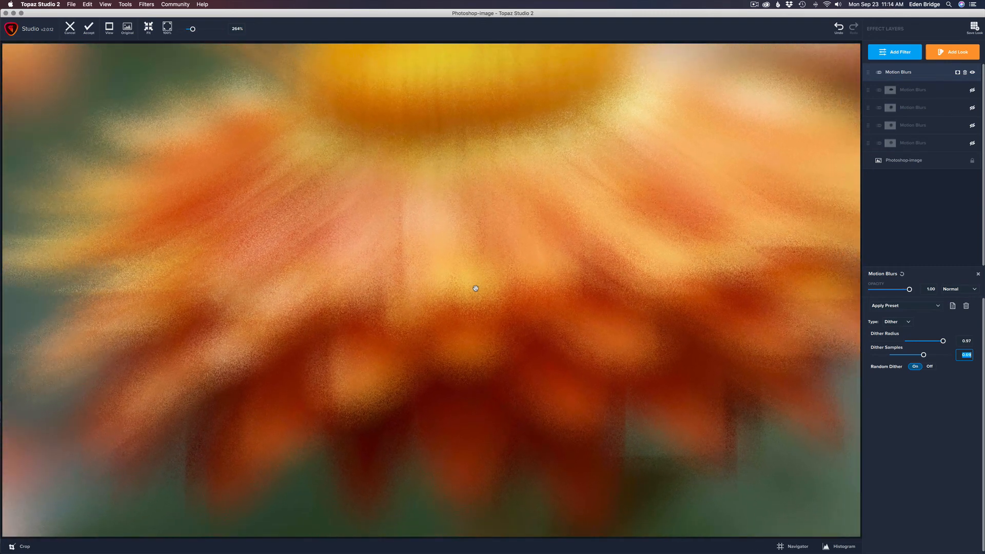
pyautogui.scroll(-3, 476, 289)
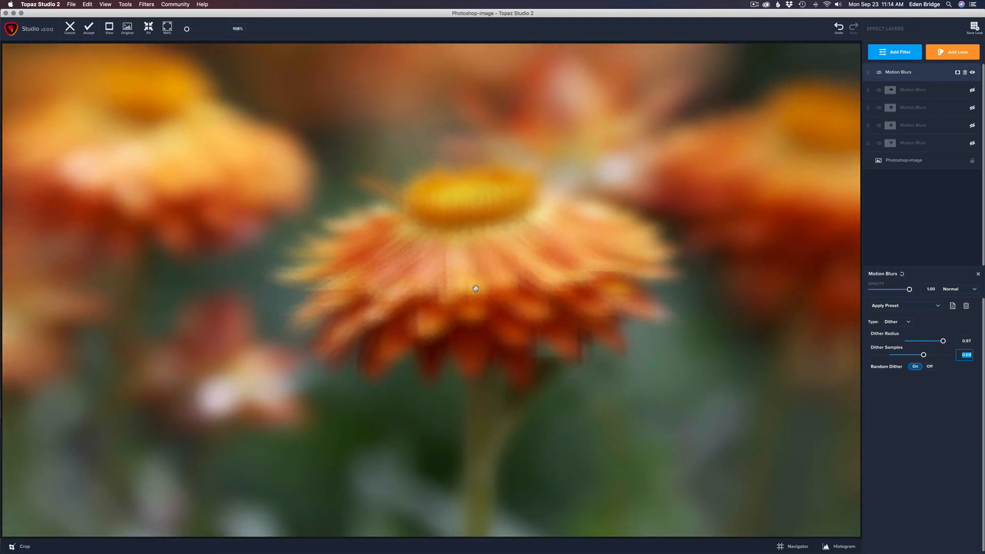
# Compare the petals with Random Dither off and on, leaving it on.
pyautogui.scroll(4, 475, 288)
pyautogui.scroll(3, 475, 288)
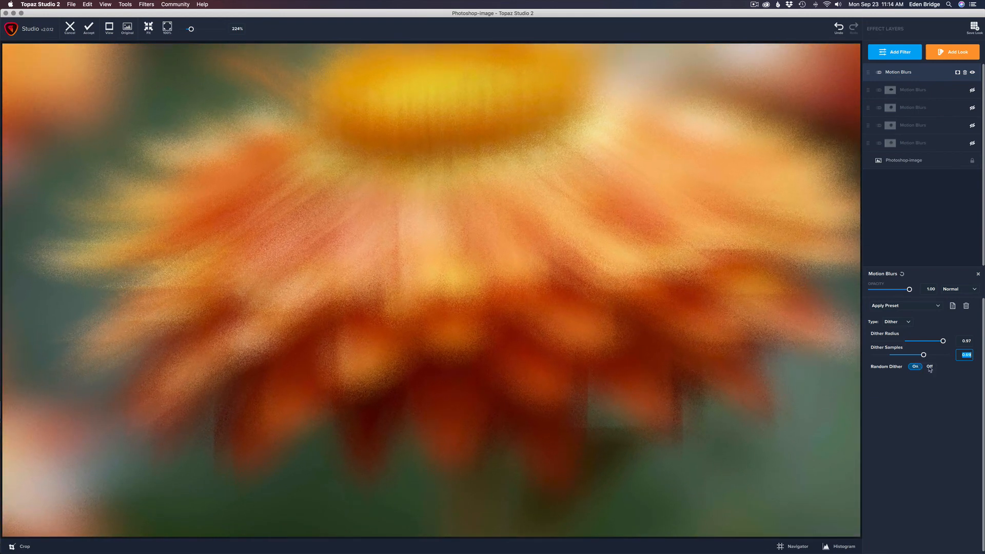
pyautogui.click(929, 367)
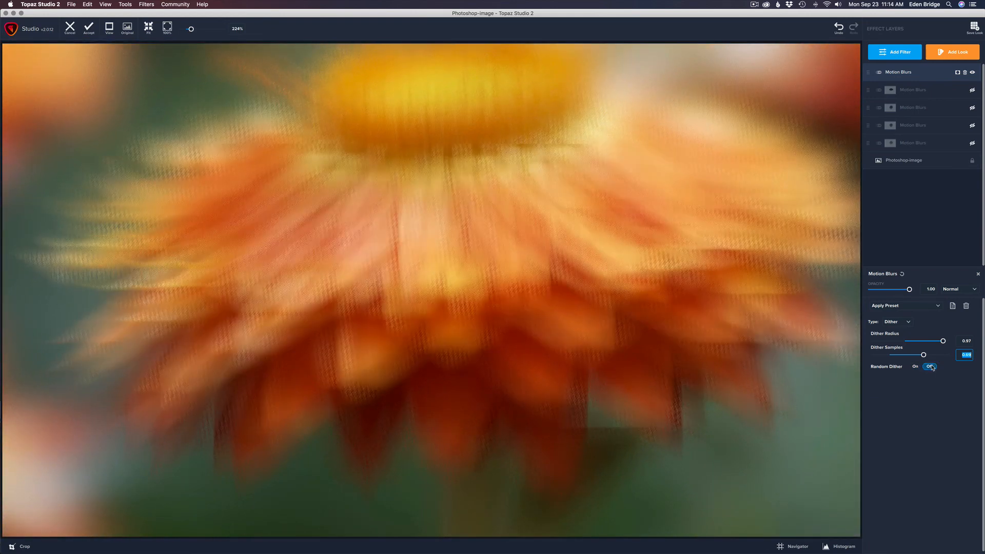
pyautogui.click(915, 366)
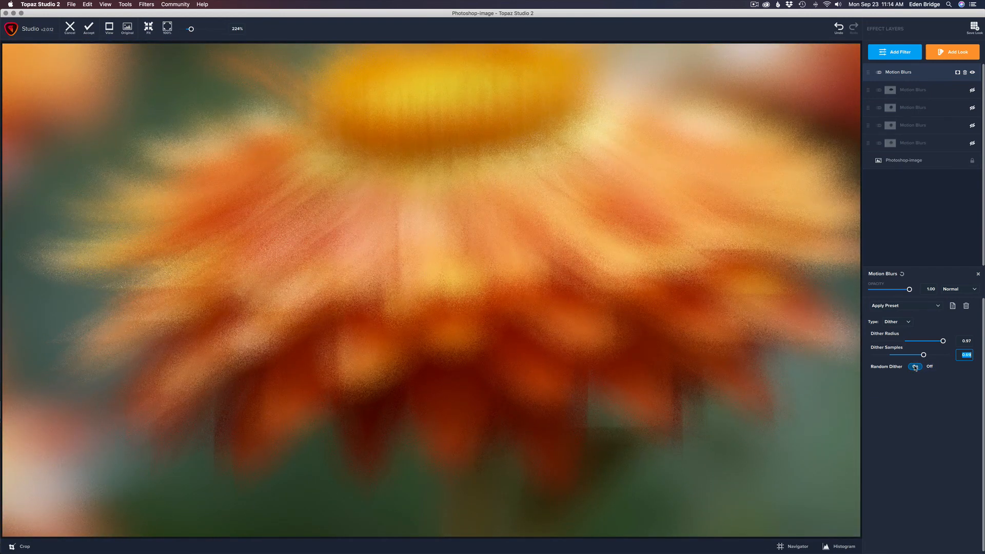
# Review the dither effect on the whole photo and hide the dither layer.
pyautogui.scroll(-10, 604, 323)
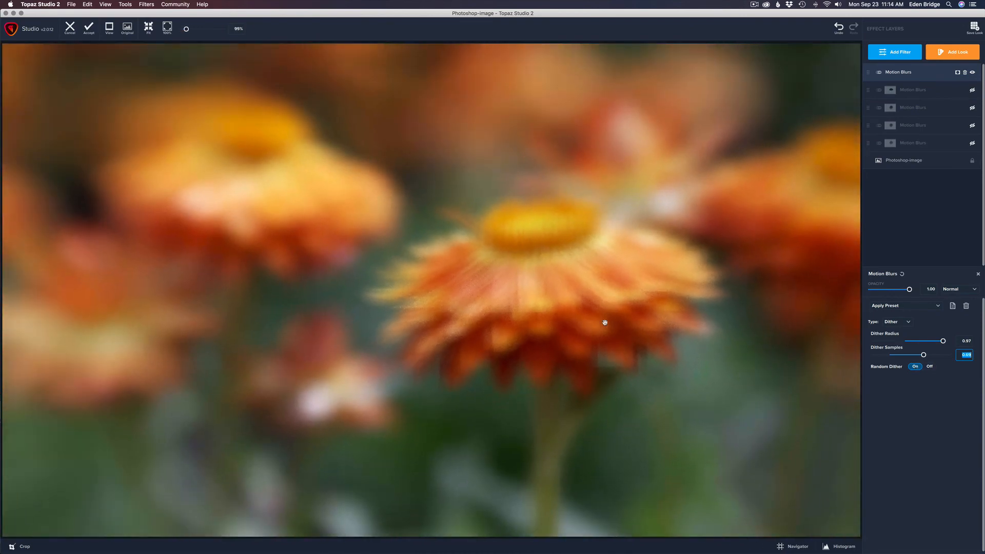
pyautogui.scroll(-5, 604, 322)
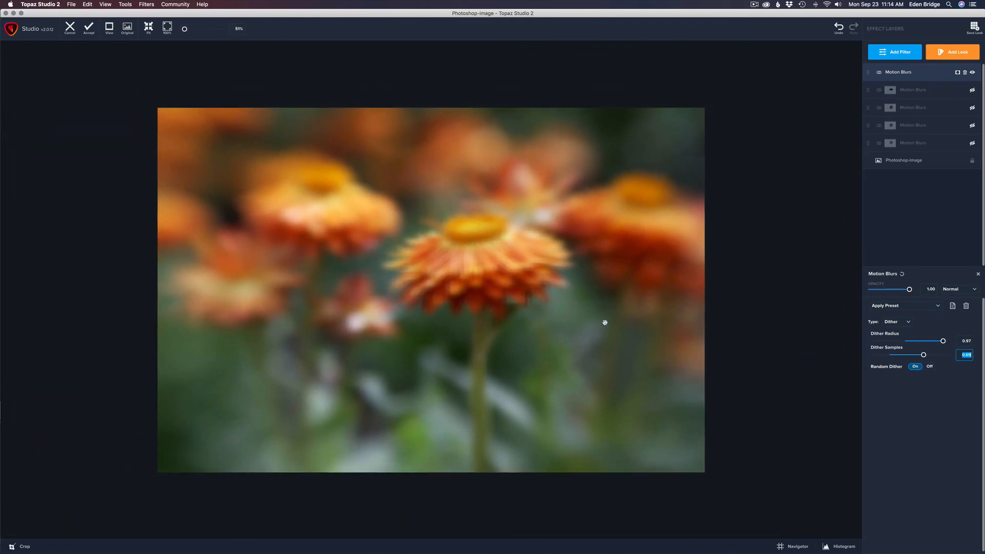
pyautogui.scroll(4, 605, 322)
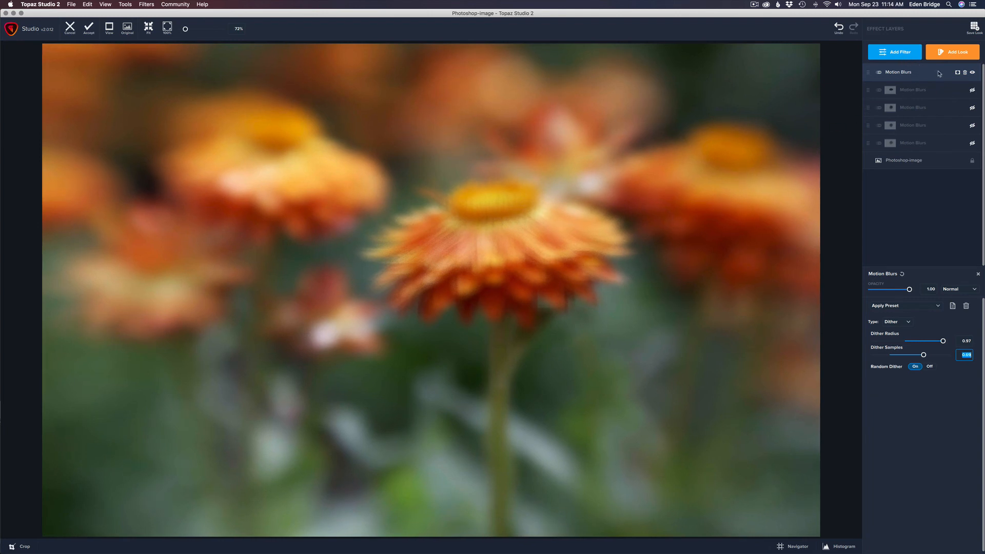
pyautogui.click(973, 74)
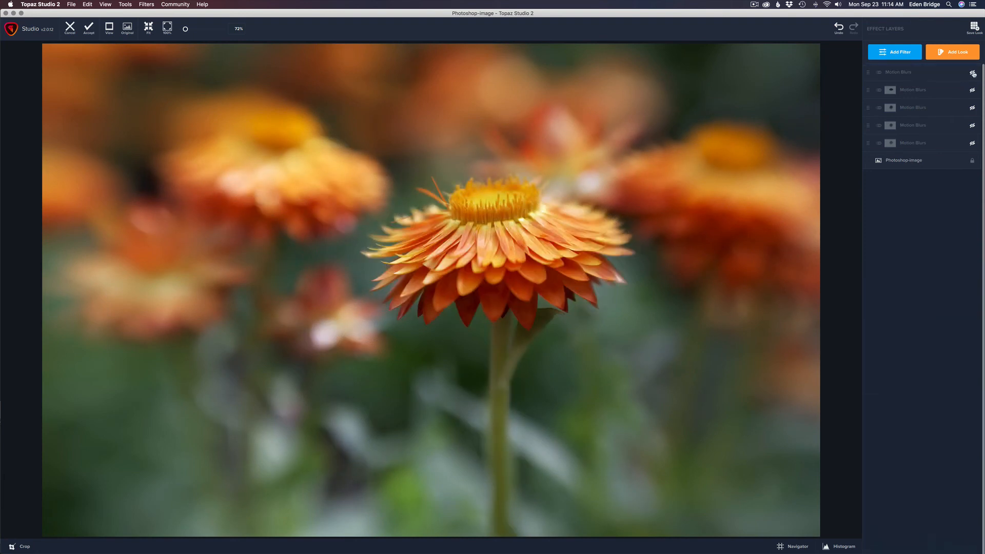
# Add another Motion Blurs filter to the photo and set its type to Cross.
pyautogui.click(901, 55)
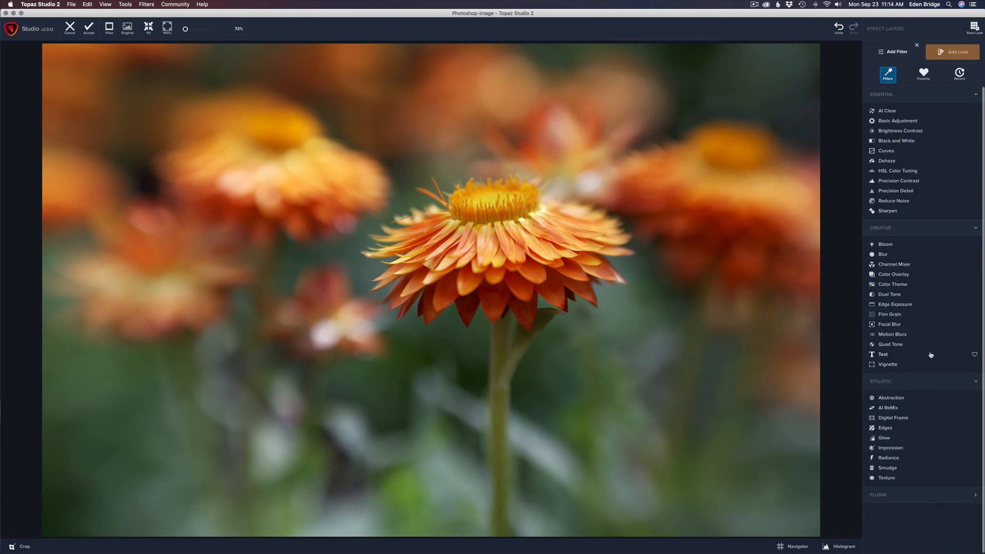
pyautogui.click(895, 334)
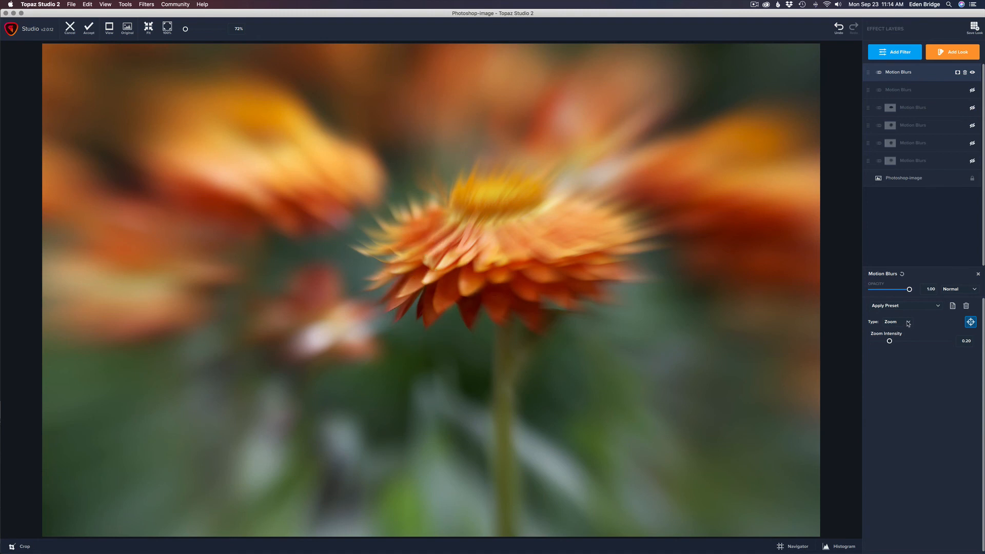
pyautogui.click(907, 323)
pyautogui.click(922, 364)
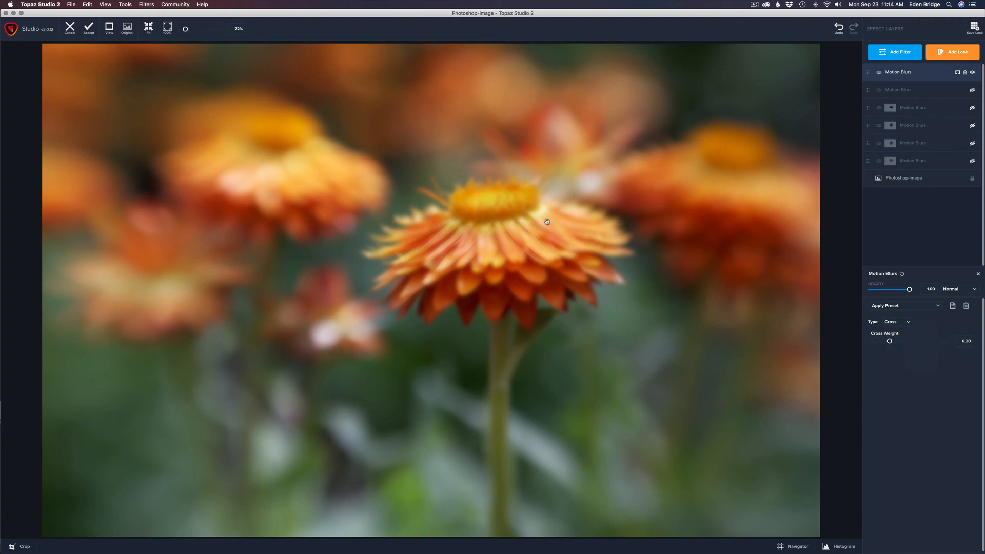
# Raise the Cross Weight to a strong blur and fine-tune it slightly lower while checking the petals and the whole photo.
pyautogui.scroll(5, 546, 222)
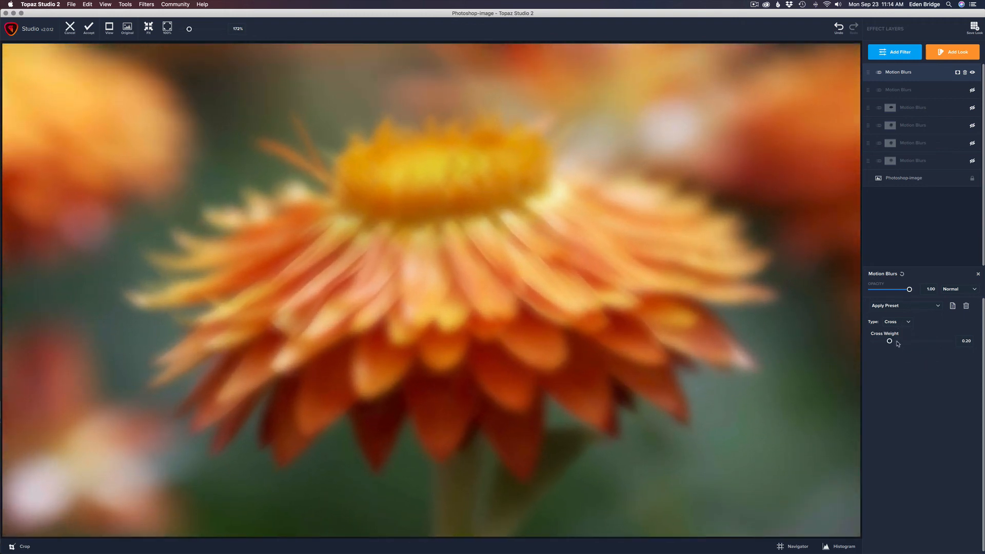
pyautogui.moveTo(890, 341)
pyautogui.mouseDown()
pyautogui.moveTo(944, 341)
pyautogui.moveTo(930, 341)
pyautogui.mouseUp()
pyautogui.scroll(-5, 559, 262)
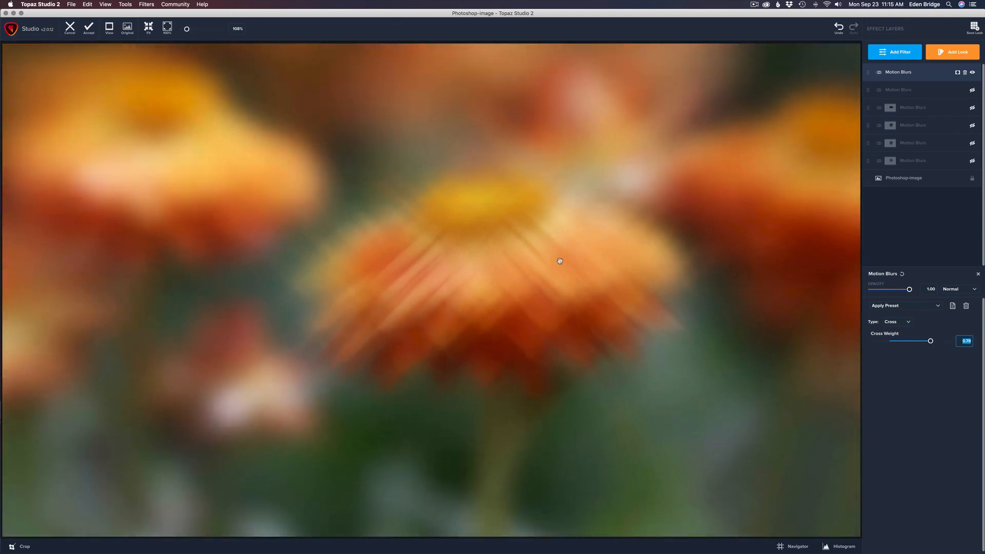
pyautogui.scroll(-2, 559, 261)
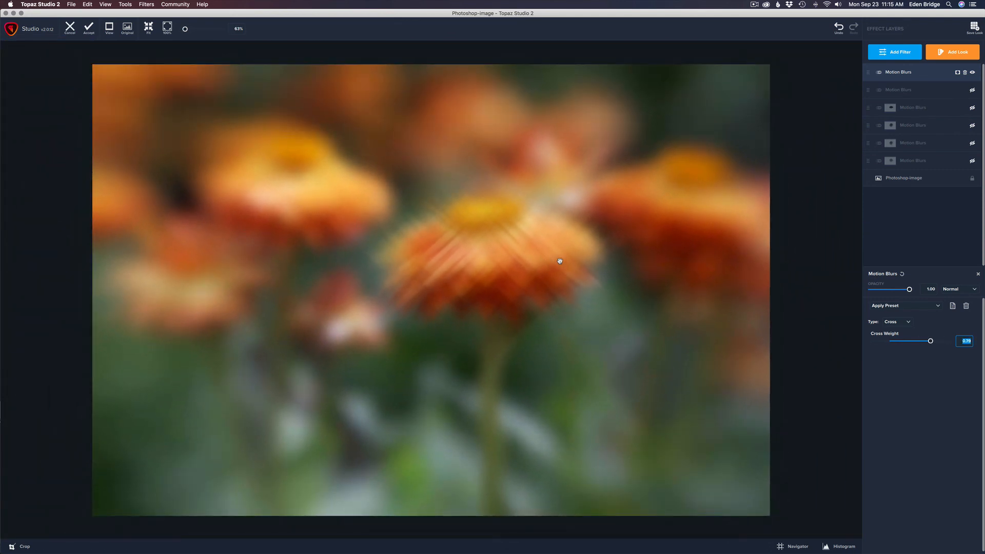
pyautogui.scroll(1, 560, 260)
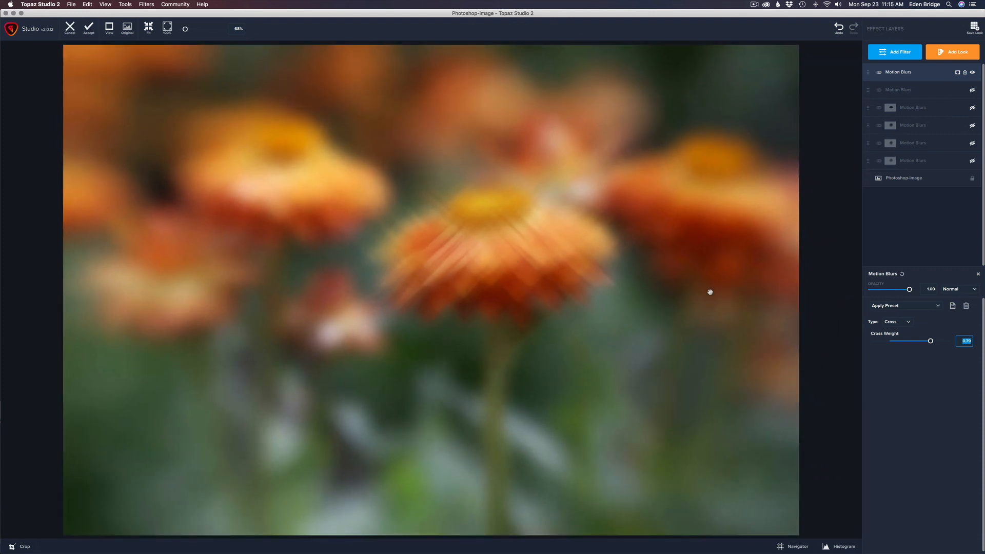
pyautogui.moveTo(930, 341)
pyautogui.mouseDown()
pyautogui.moveTo(938, 342)
pyautogui.moveTo(886, 340)
pyautogui.moveTo(926, 340)
pyautogui.mouseUp()
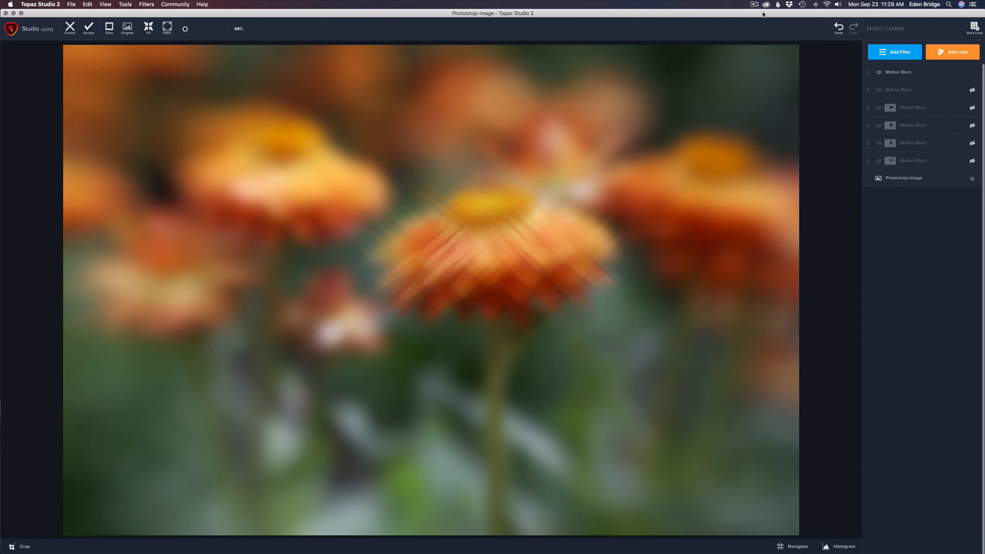
# Hide the cross blur layer, and preview the dither layer on its own before hiding it again.
pyautogui.moveTo(975, 79)
pyautogui.click(973, 73)
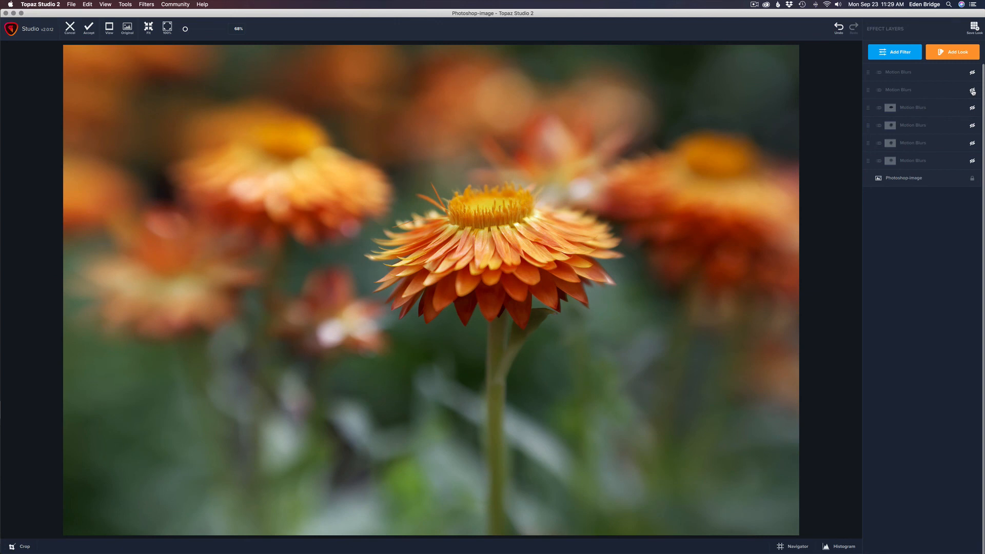
pyautogui.click(972, 91)
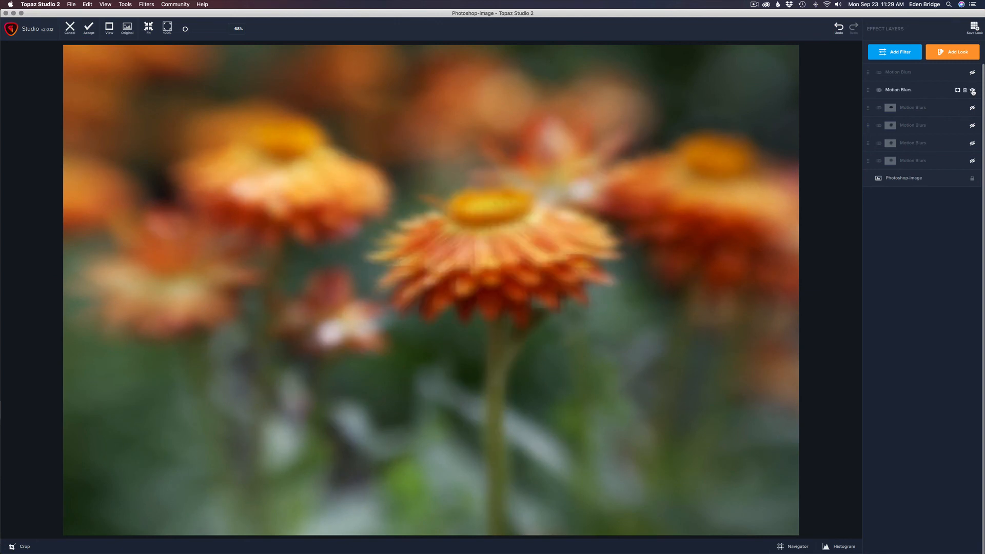
pyautogui.click(972, 91)
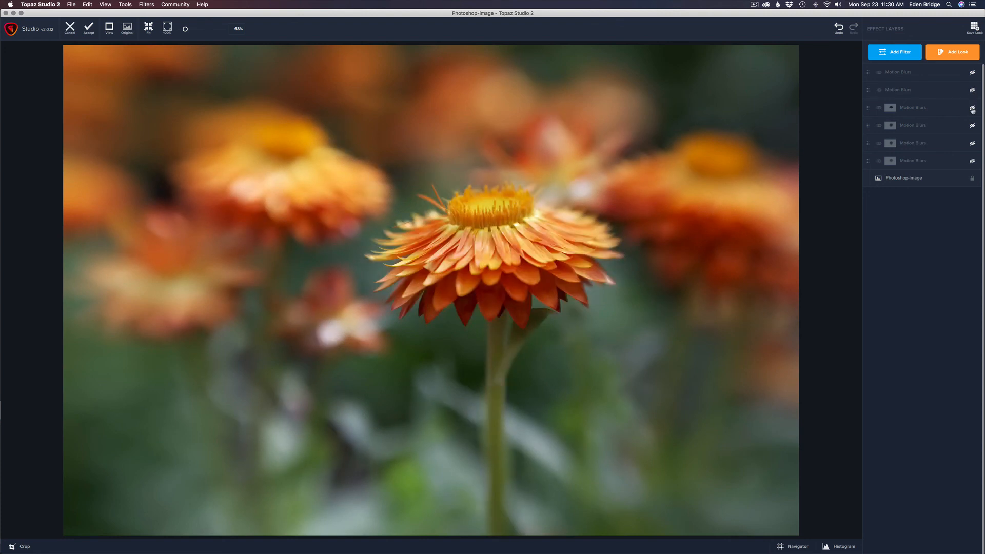
# Preview the masked spin and swirl layers one at a time, hiding each again.
pyautogui.click(972, 108)
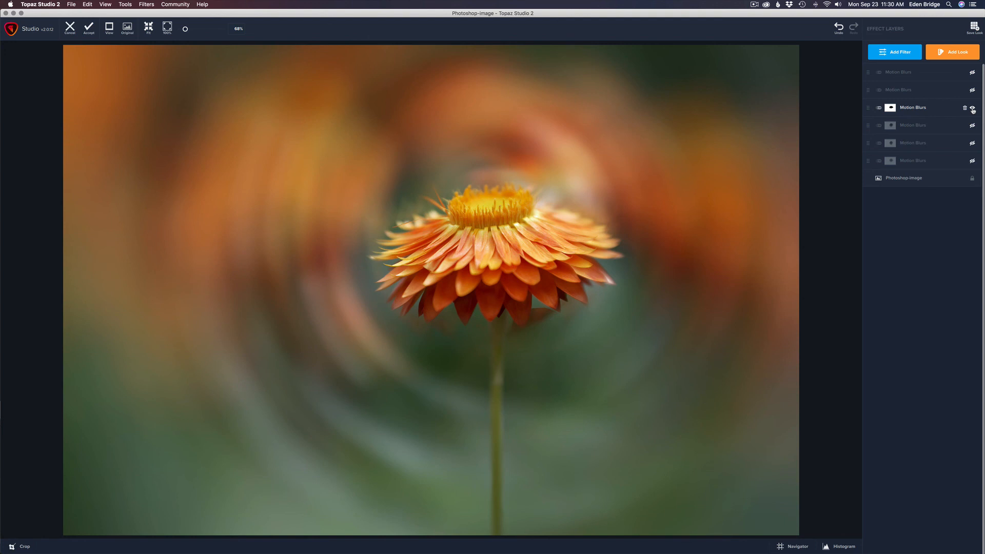
pyautogui.click(972, 108)
pyautogui.click(973, 125)
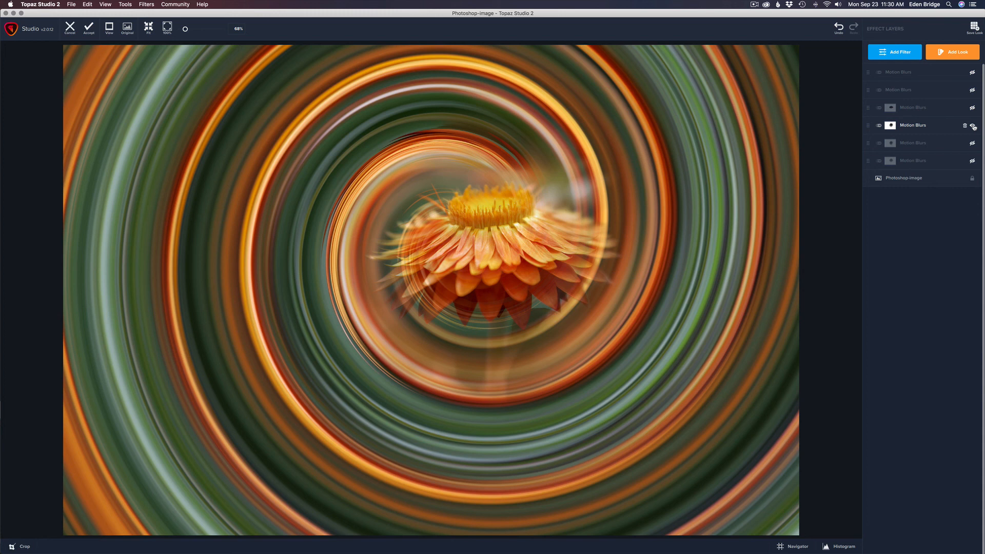
pyautogui.click(973, 126)
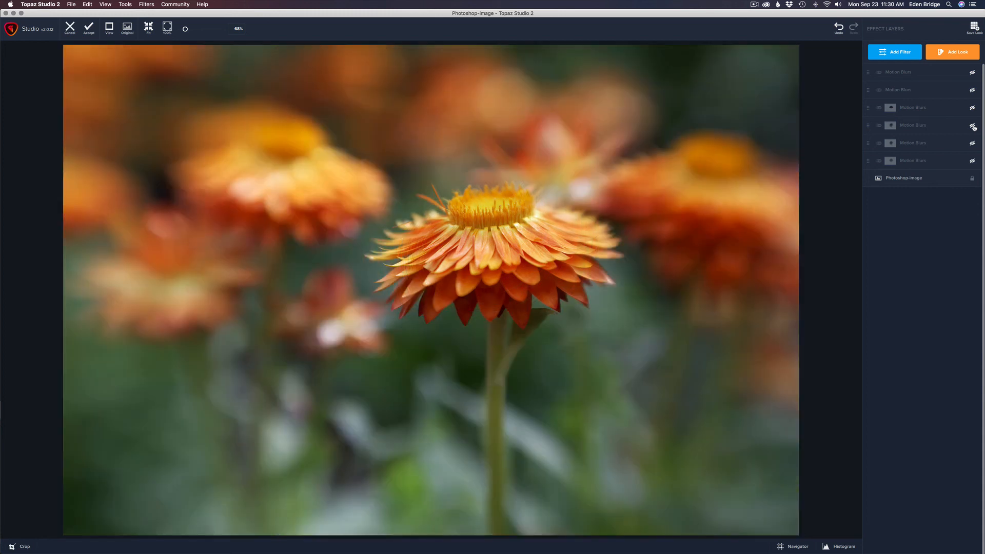
# Preview the masked vertical motion layer alone, hide it, and show the masked zoom layer.
pyautogui.click(973, 143)
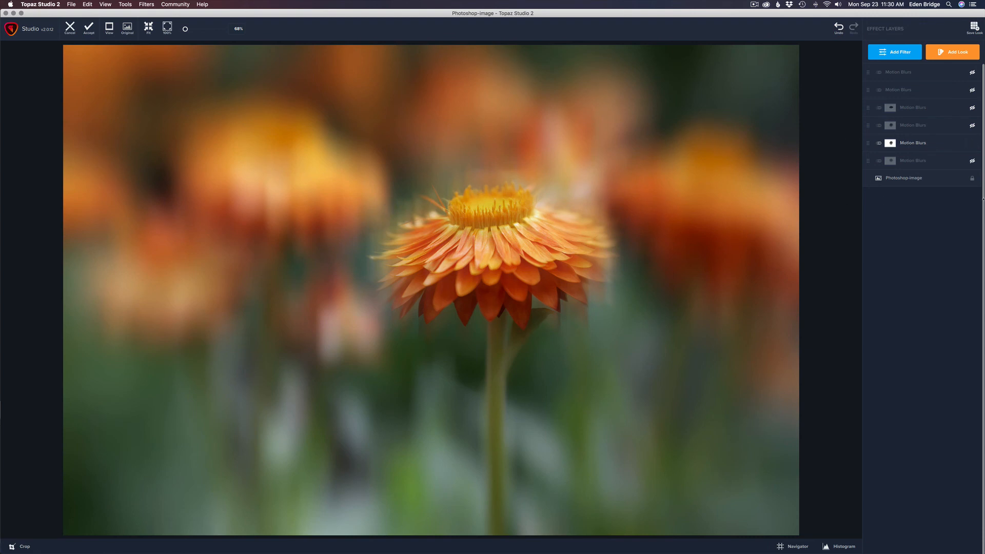
pyautogui.click(972, 143)
pyautogui.click(972, 160)
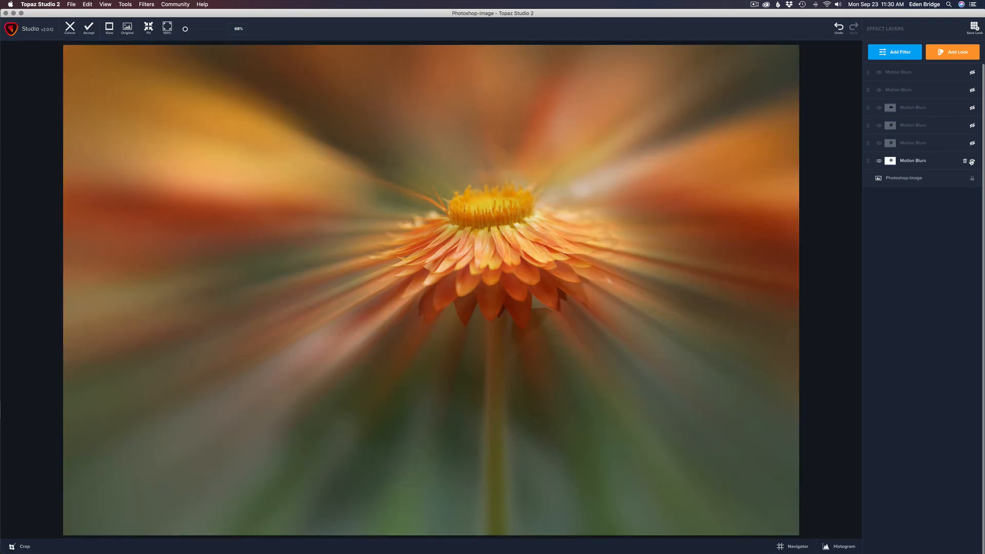